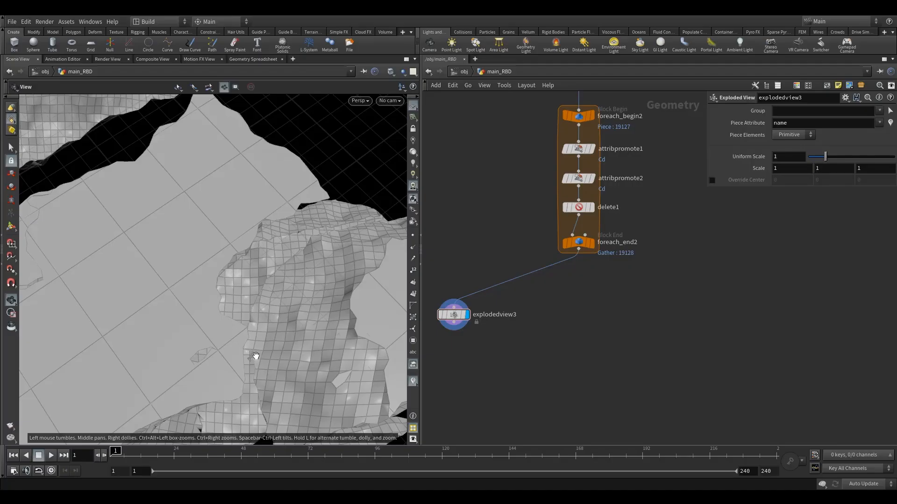
# Examine the exploded fracture pieces of the road geometry from several angles and distances
pyautogui.moveTo(256, 356); pyautogui.dragTo(186, 359, button='right')
pyautogui.moveTo(187, 358); pyautogui.dragTo(218, 322)
pyautogui.moveTo(219, 322); pyautogui.dragTo(258, 332, button='right')
pyautogui.moveTo(258, 332); pyautogui.dragTo(298, 326)
pyautogui.moveTo(298, 326); pyautogui.dragTo(282, 338, button='middle')
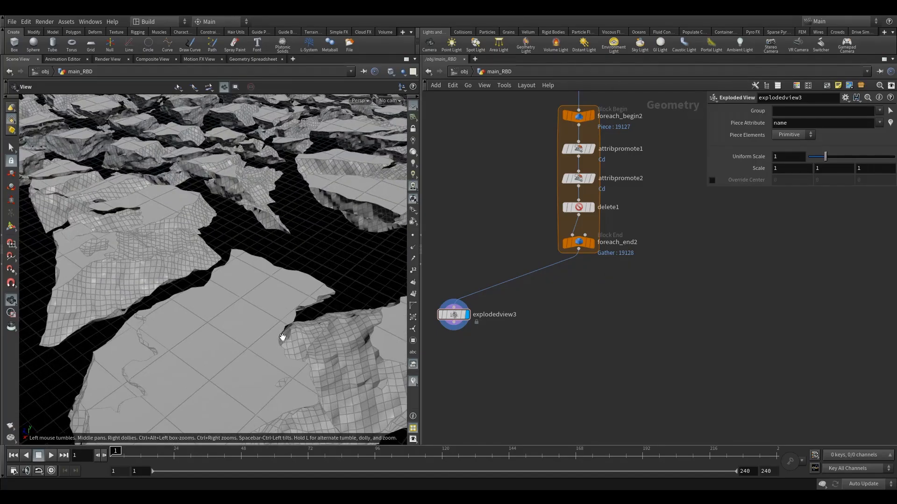
pyautogui.moveTo(254, 309); pyautogui.dragTo(269, 320, button='middle')
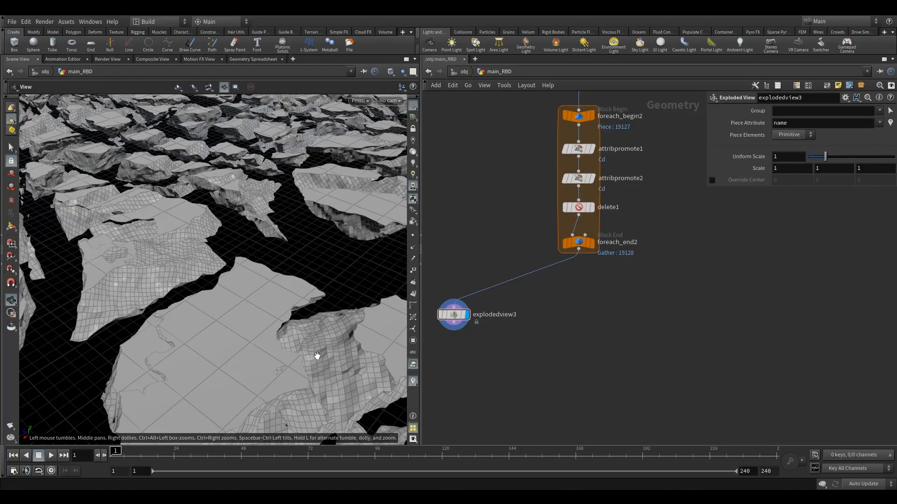
pyautogui.moveTo(317, 356); pyautogui.dragTo(251, 322)
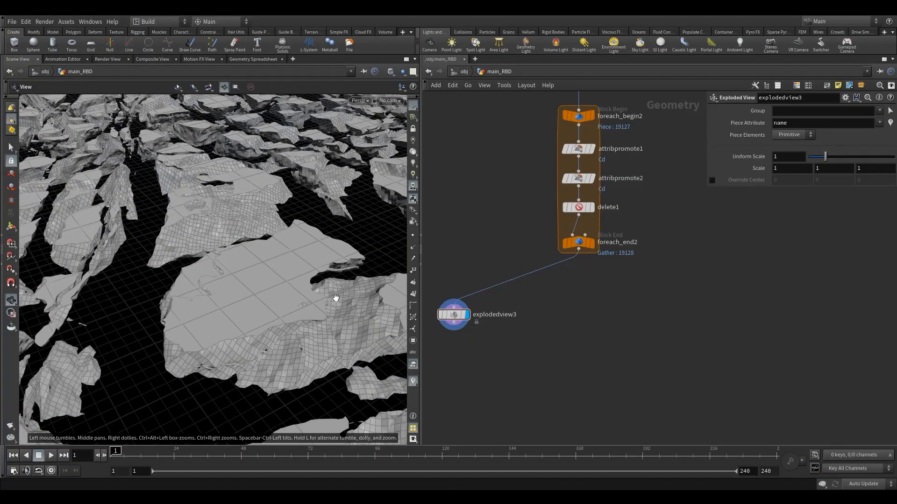
pyautogui.moveTo(335, 298); pyautogui.dragTo(260, 345)
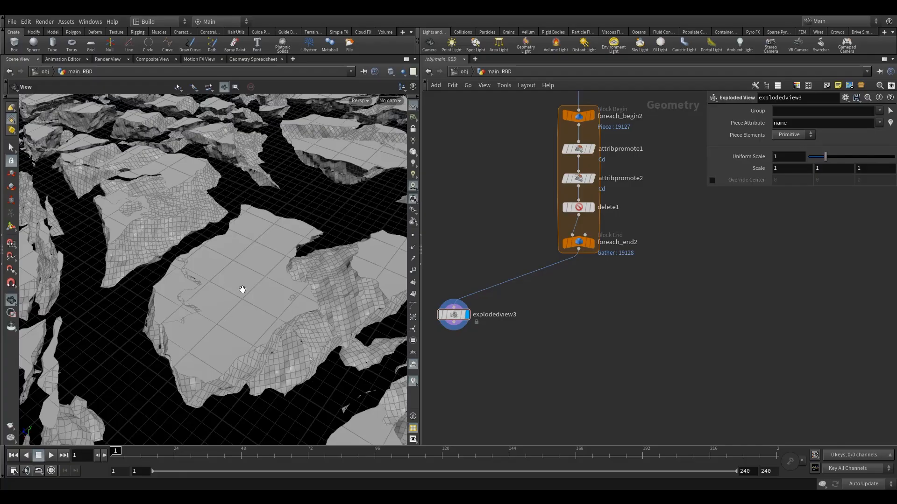
pyautogui.moveTo(258, 303); pyautogui.dragTo(270, 338)
pyautogui.moveTo(244, 310)
pyautogui.mouseDown()
pyautogui.moveTo(259, 320)
pyautogui.moveTo(254, 298)
pyautogui.mouseUp()
pyautogui.moveTo(572, 305); pyautogui.dragTo(583, 312, button='middle')
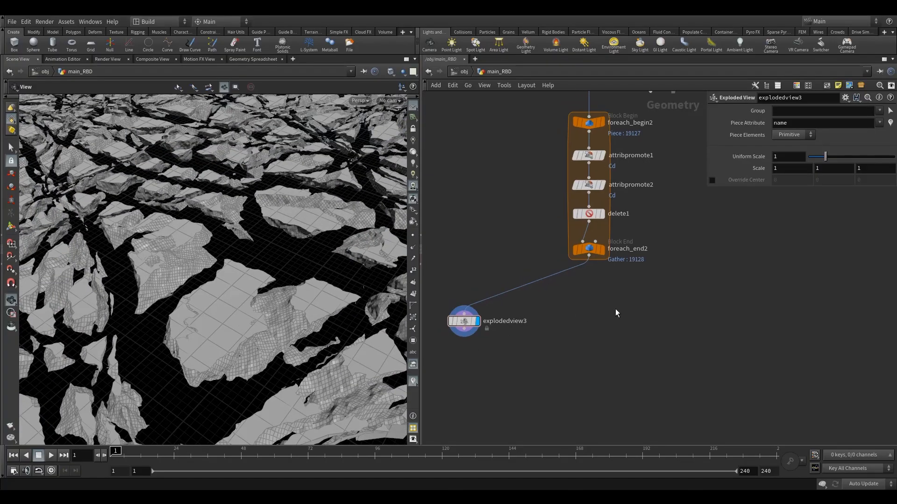
pyautogui.moveTo(246, 330); pyautogui.dragTo(327, 336)
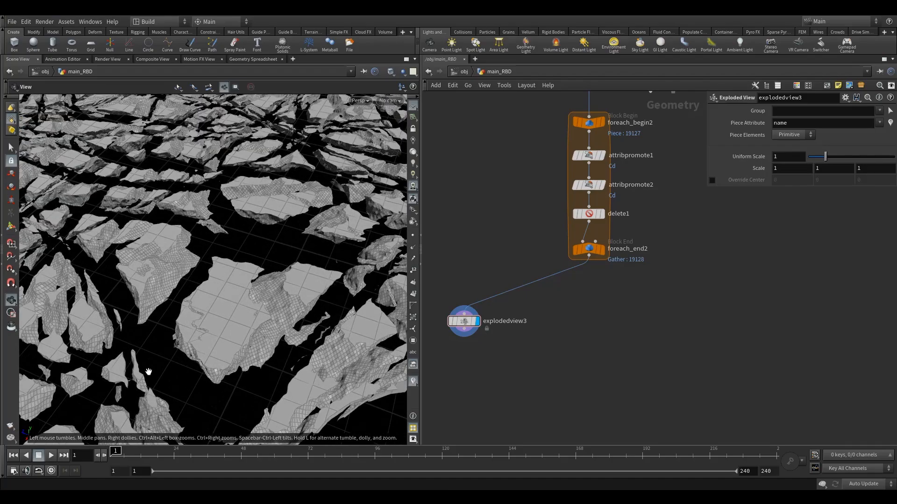
pyautogui.moveTo(206, 317); pyautogui.dragTo(327, 334)
# Shift the explodedview3 node aside and add a Measure node below foreach_end2
pyautogui.moveTo(464, 321); pyautogui.dragTo(446, 322)
pyautogui.press('Tab')
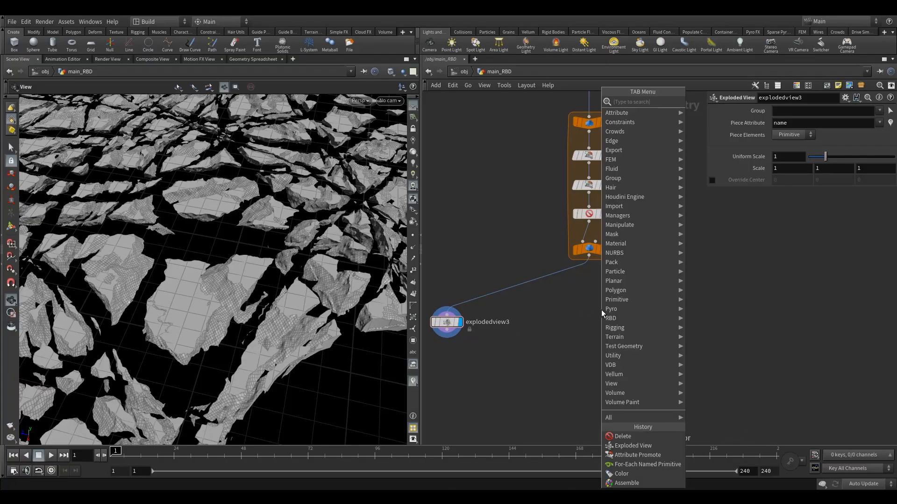
pyautogui.write('vo')
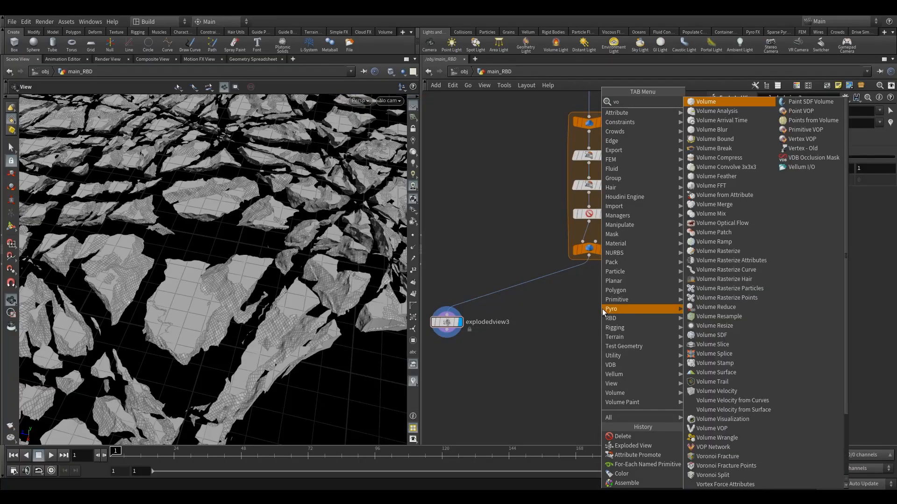
pyautogui.press('BackSpace')
pyautogui.press('BackSpace')
pyautogui.write('mer')
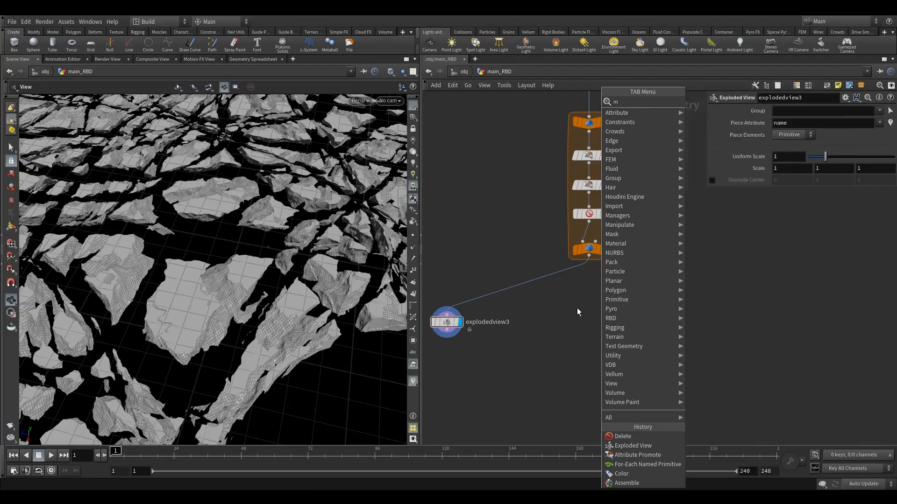
pyautogui.click(710, 105)
pyautogui.click(590, 316)
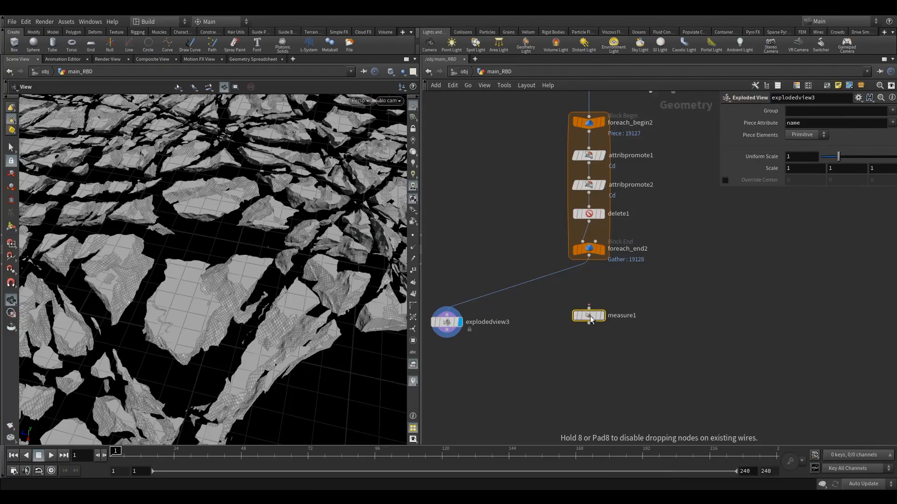
# Connect the foreach_end2 output to the Measure node and display its result
pyautogui.scroll(3, 570, 269)
pyautogui.moveTo(586, 252); pyautogui.dragTo(585, 324)
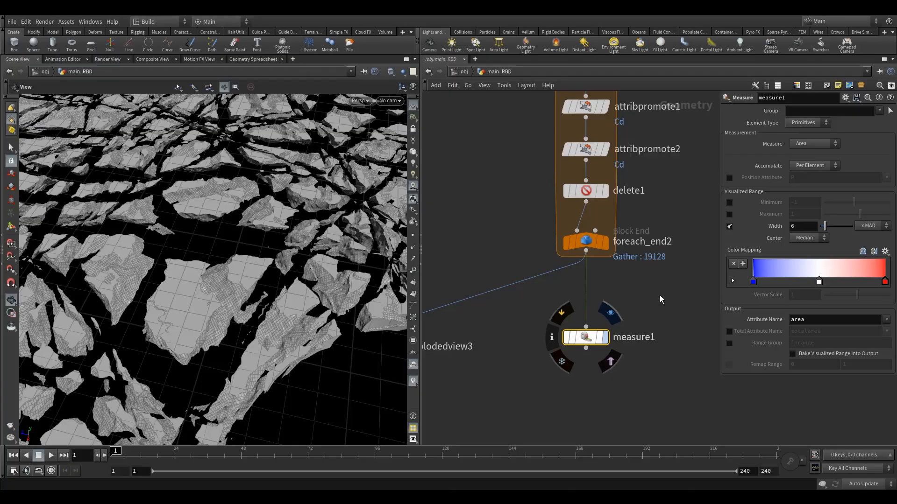
pyautogui.click(590, 338)
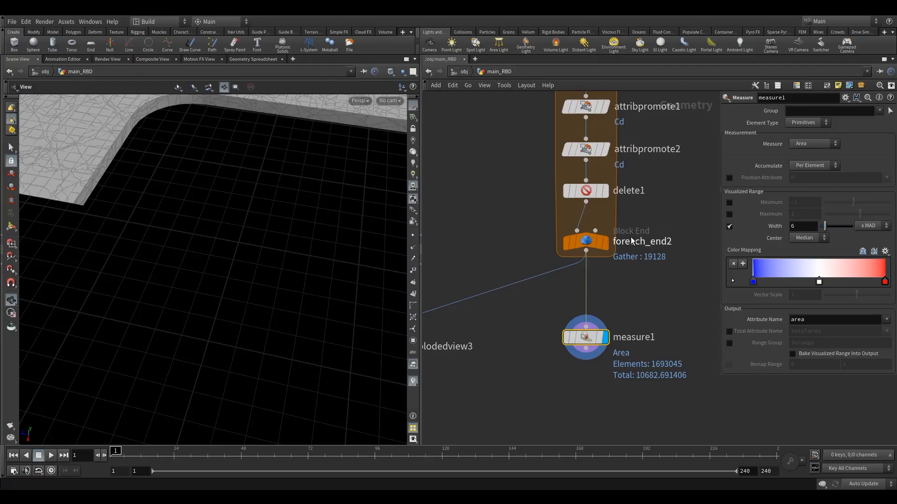
pyautogui.moveTo(585, 338)
pyautogui.moveTo(586, 338); pyautogui.dragTo(586, 355)
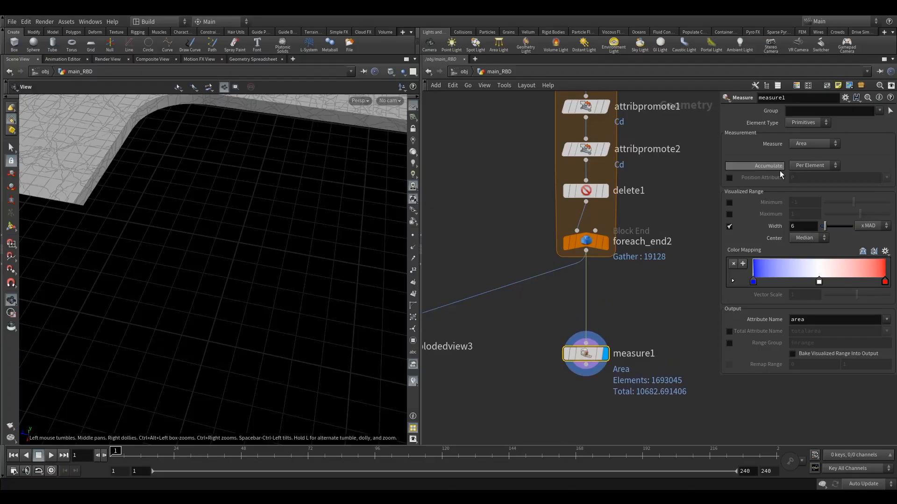
# Make the Measure node accumulate Per Piece, using name as the piece attribute
pyautogui.click(730, 178)
pyautogui.click(817, 166)
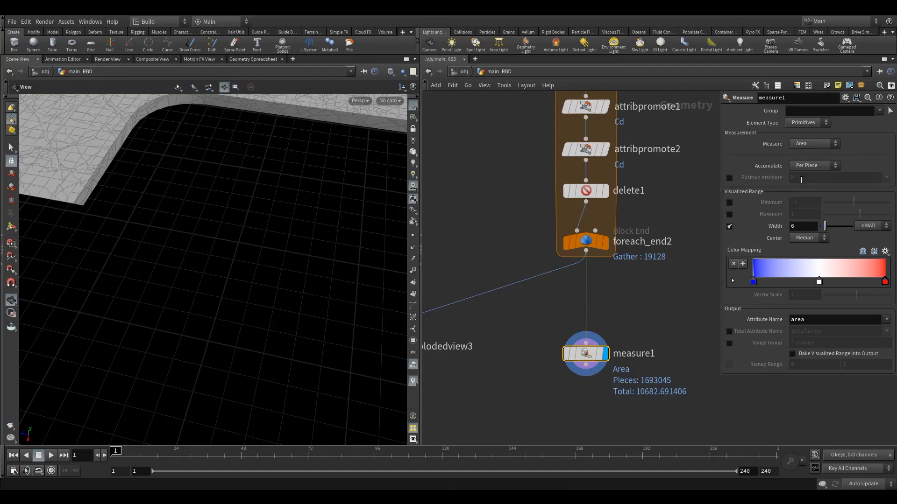
pyautogui.click(831, 180)
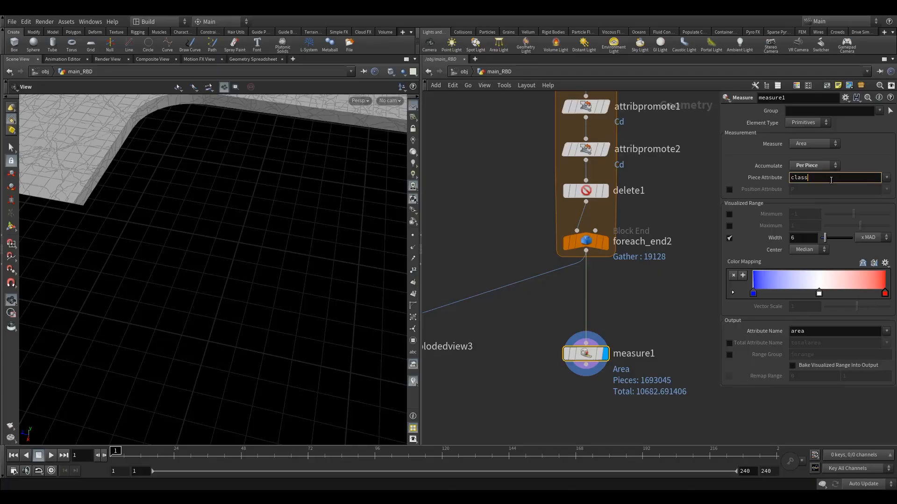
pyautogui.click(887, 178)
pyautogui.click(880, 188)
pyautogui.press('BackSpace')
pyautogui.moveTo(585, 355)
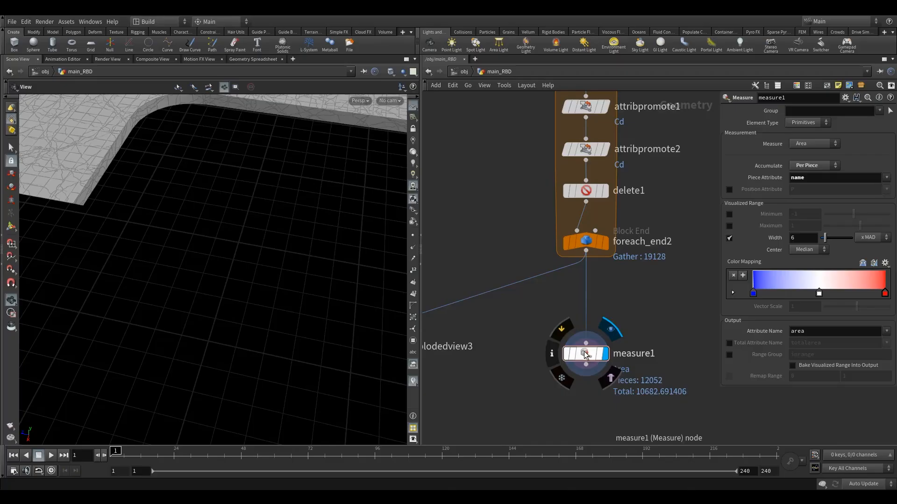
pyautogui.moveTo(585, 355); pyautogui.dragTo(585, 345)
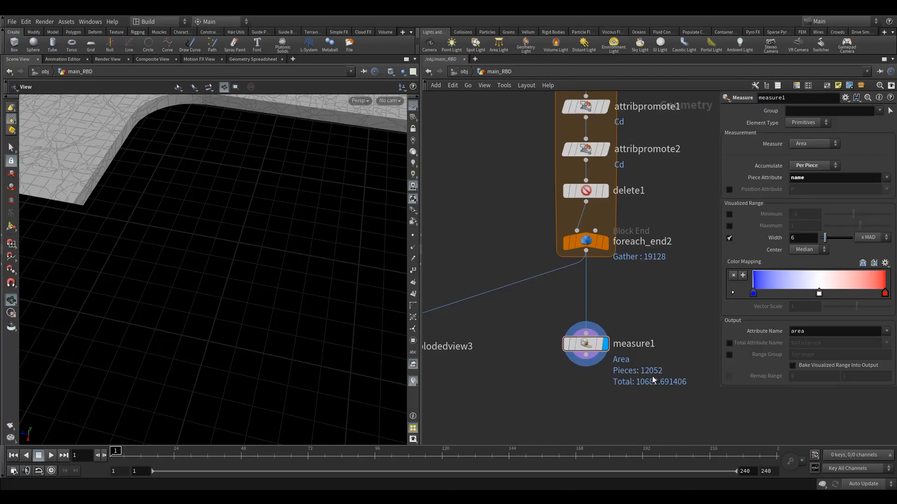
# Switch the Measure node's measurement to Volume
pyautogui.scroll(-2, 646, 296)
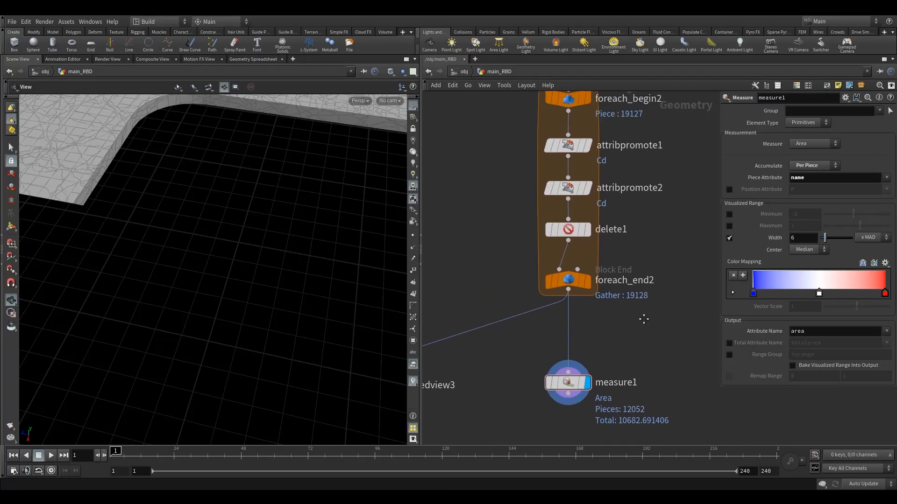
pyautogui.click(812, 144)
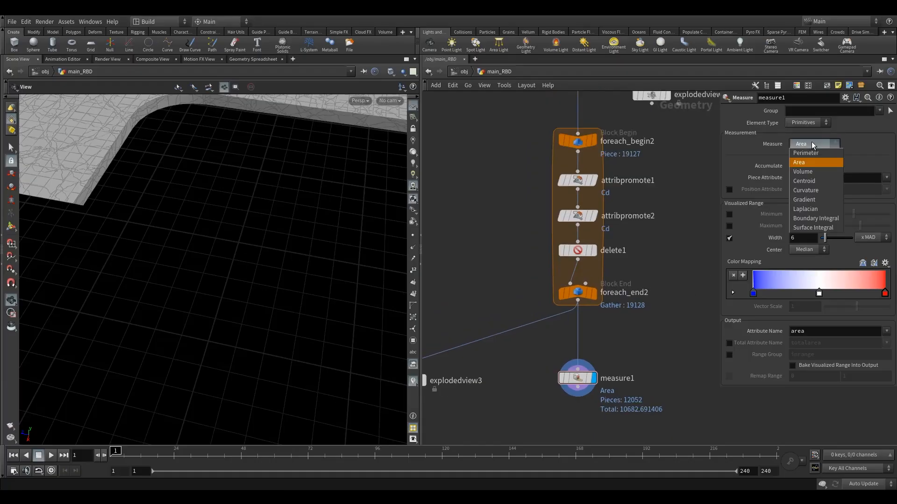
pyautogui.click(815, 172)
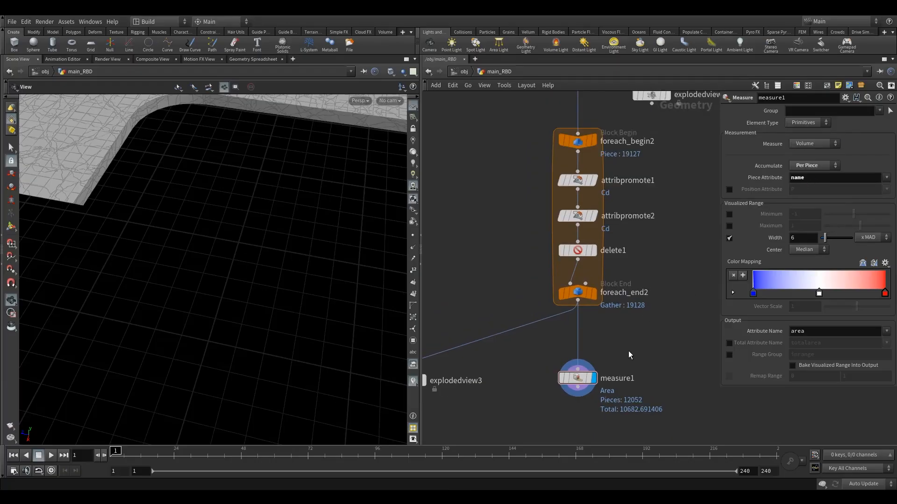
# Examine the primitives' volume values in the geometry spreadsheet, sorted in both directions, and return to the scene view
pyautogui.click(253, 60)
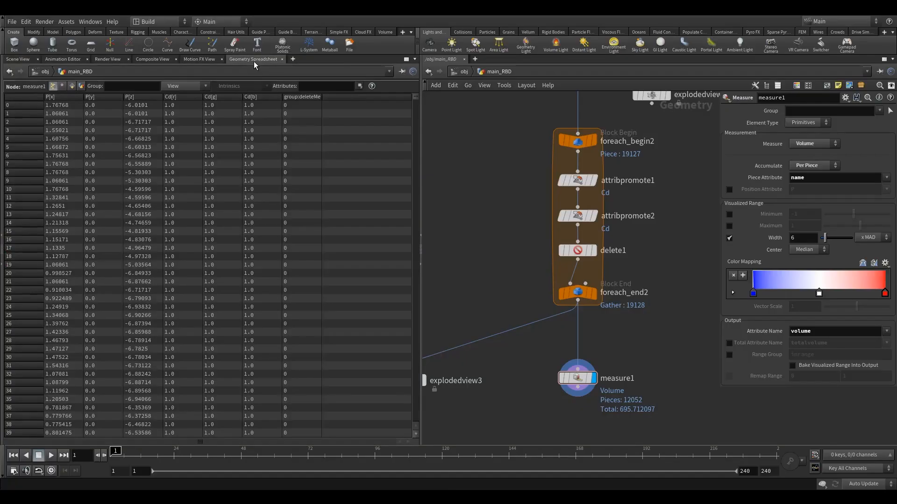
pyautogui.click(73, 87)
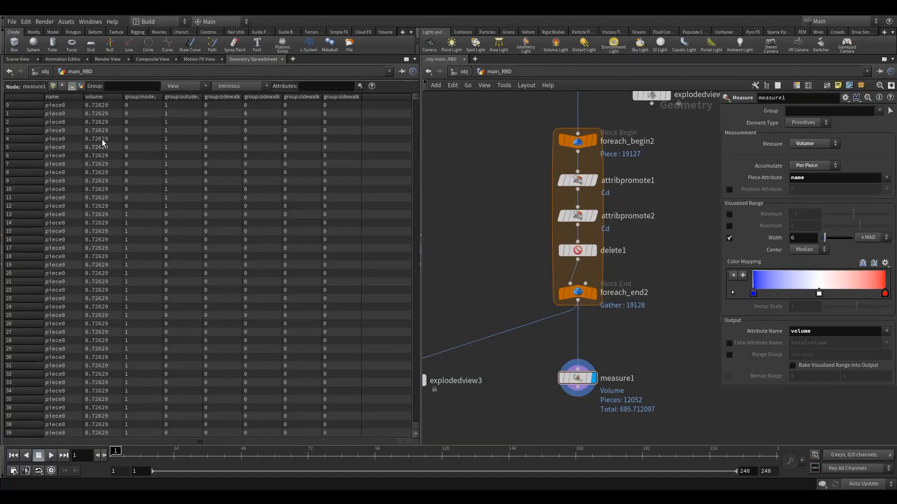
pyautogui.click(102, 97)
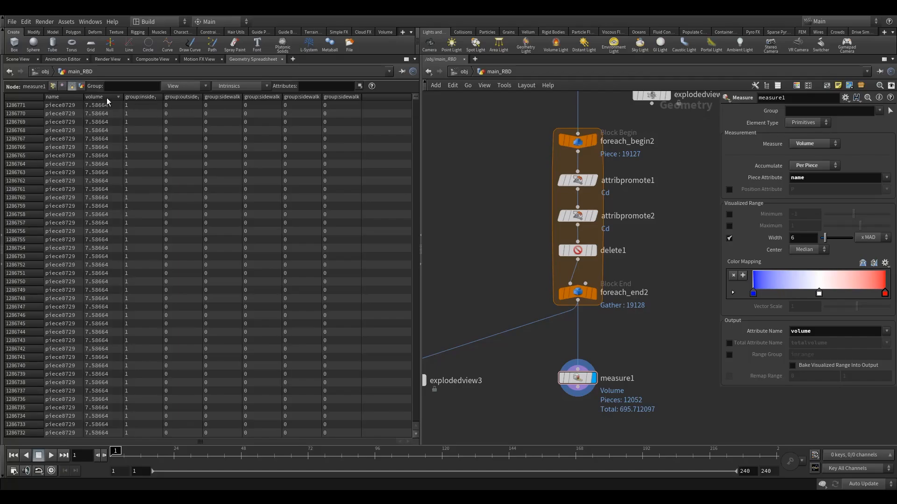
pyautogui.click(104, 96)
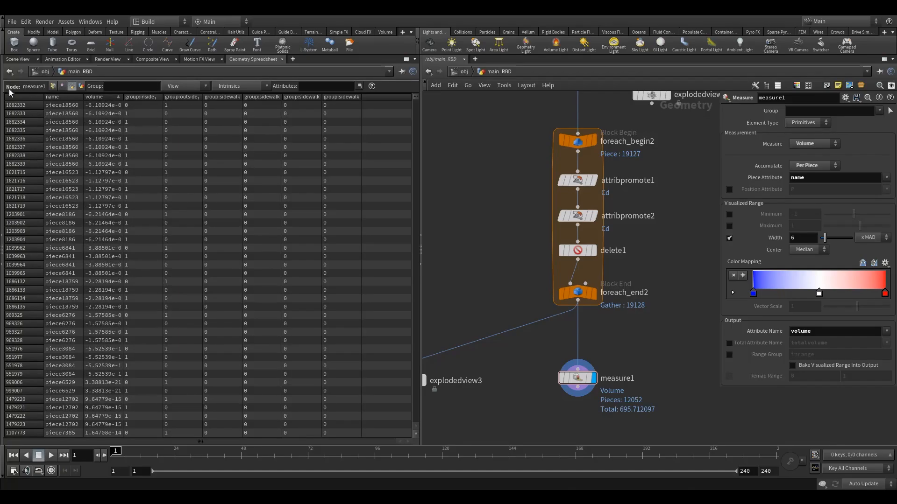
pyautogui.click(18, 59)
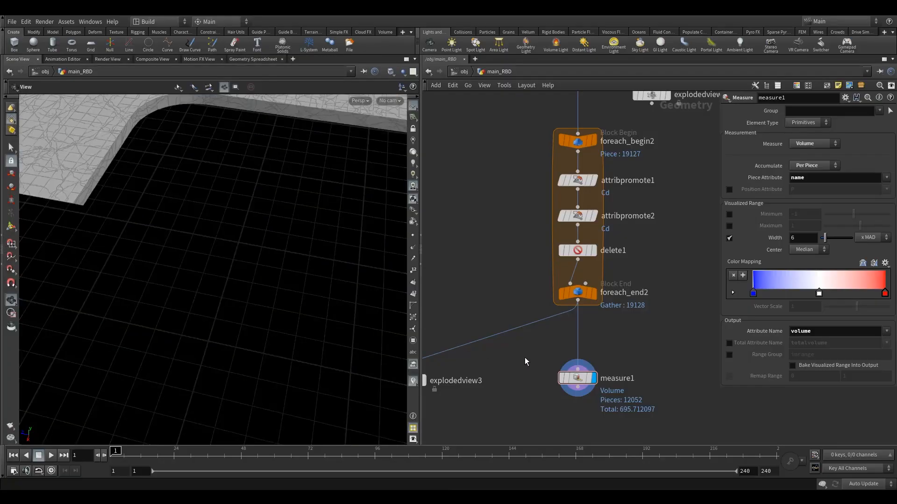
# Add a Split node below the measure1 node
pyautogui.moveTo(526, 361); pyautogui.dragTo(513, 347, button='middle')
pyautogui.scroll(-1, 561, 354)
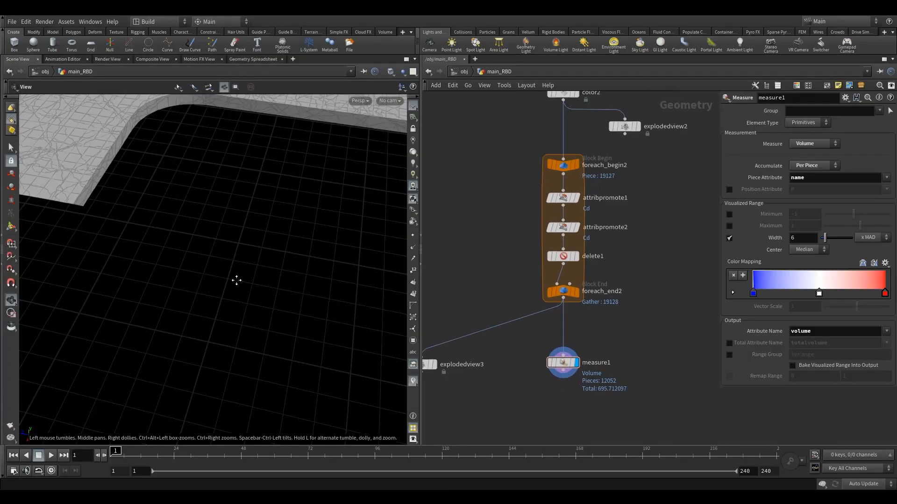
pyautogui.scroll(-5, 274, 280)
pyautogui.press('Tab')
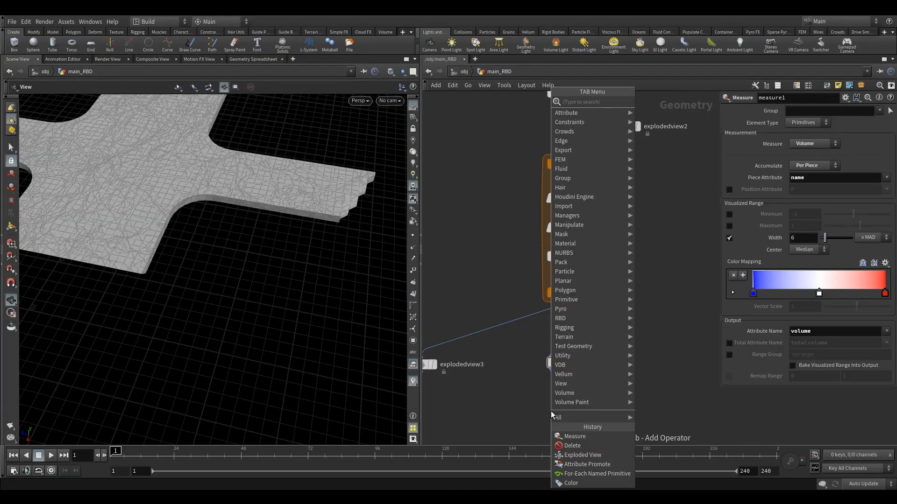
pyautogui.write('spl')
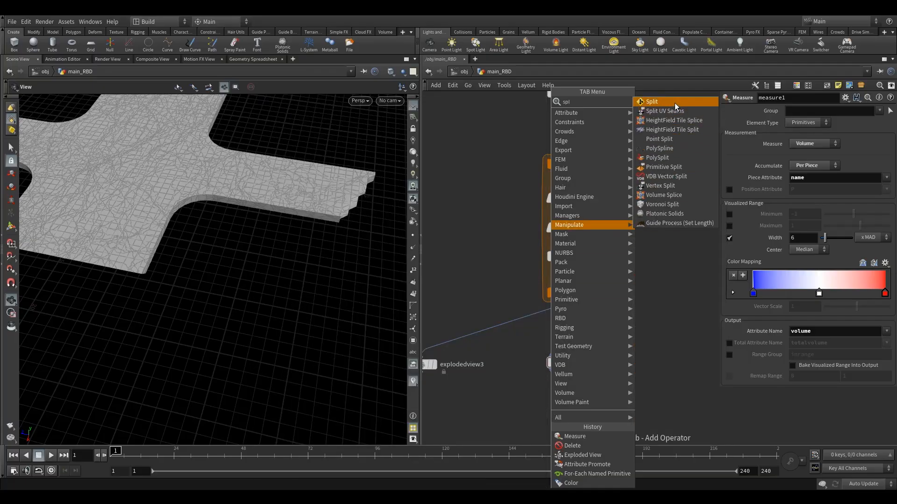
pyautogui.click(675, 102)
pyautogui.click(568, 416)
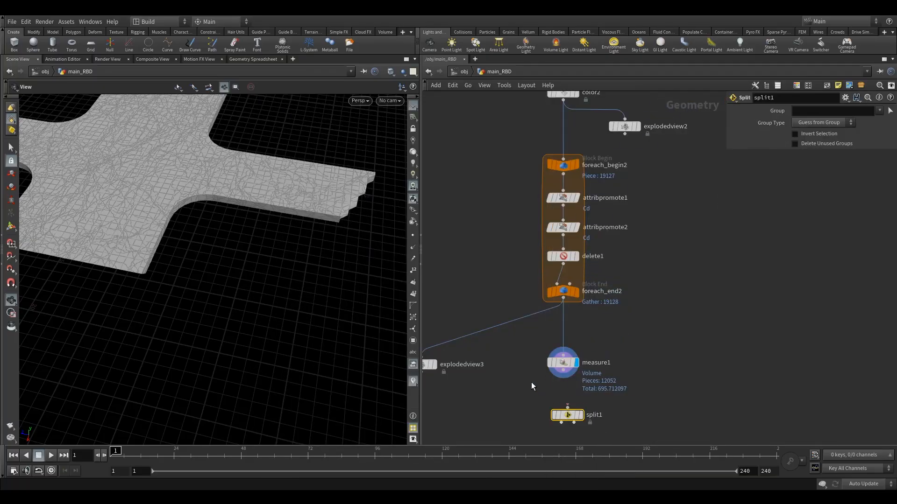
# Connect measure1 to the Split node, place the Split node off to its side, and display it
pyautogui.moveTo(531, 382); pyautogui.dragTo(510, 281, button='middle')
pyautogui.moveTo(548, 315); pyautogui.dragTo(566, 322)
pyautogui.moveTo(545, 273); pyautogui.dragTo(566, 312)
pyautogui.moveTo(566, 320); pyautogui.dragTo(615, 317)
pyautogui.click(633, 301)
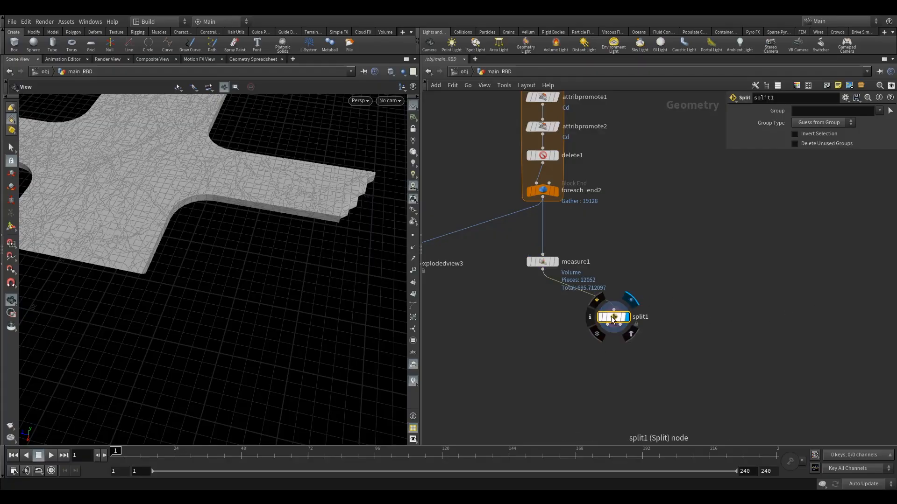
pyautogui.moveTo(613, 316); pyautogui.dragTo(624, 316)
pyautogui.moveTo(658, 268); pyautogui.dragTo(635, 286, button='middle')
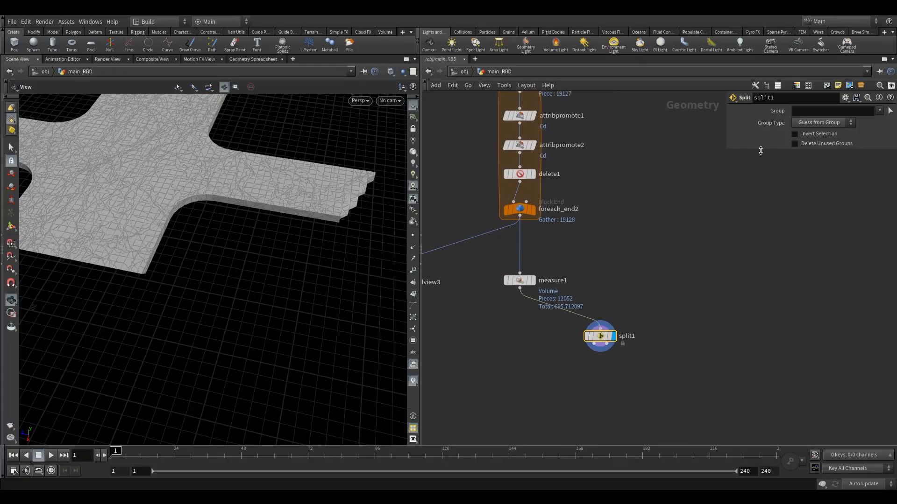
pyautogui.moveTo(761, 150); pyautogui.dragTo(756, 207)
pyautogui.click(798, 111)
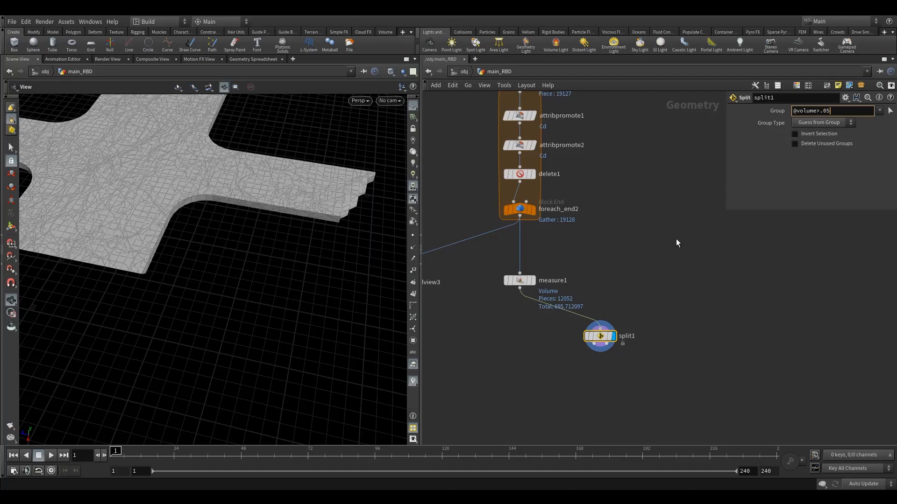
pyautogui.press('Return')
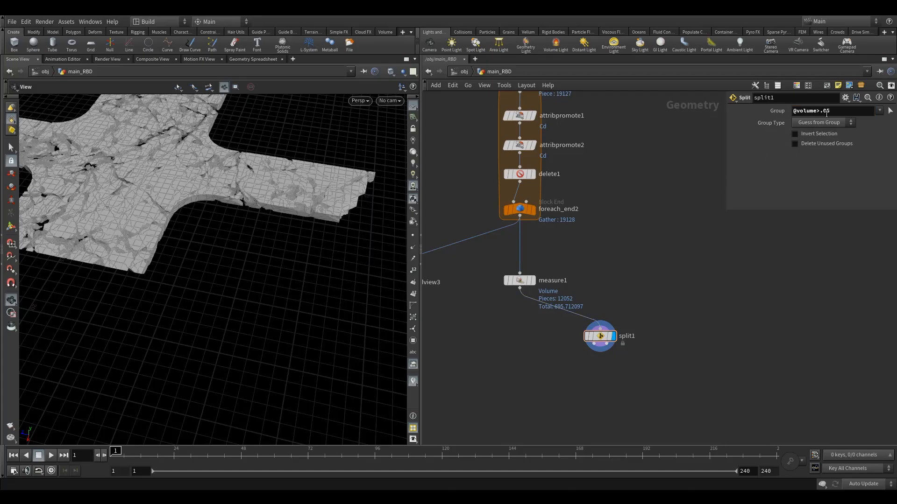
pyautogui.moveTo(224, 194); pyautogui.dragTo(210, 190)
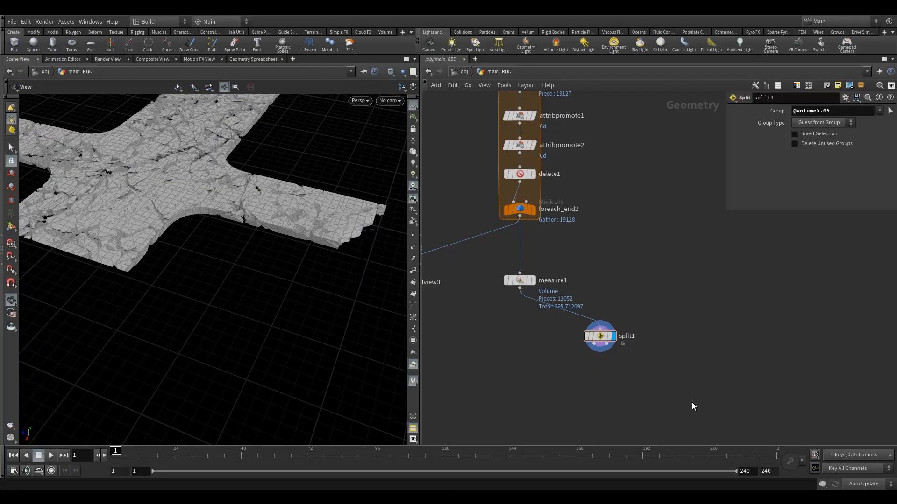
# Add a Null node on split1's second output, display it to view the small pieces, and place it off to the side
pyautogui.press('Tab')
pyautogui.write('n')
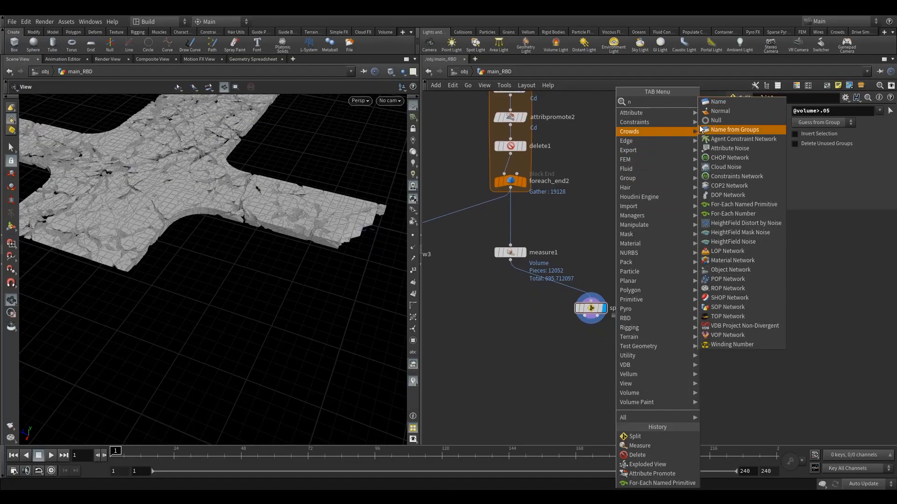
pyautogui.click(716, 120)
pyautogui.click(627, 363)
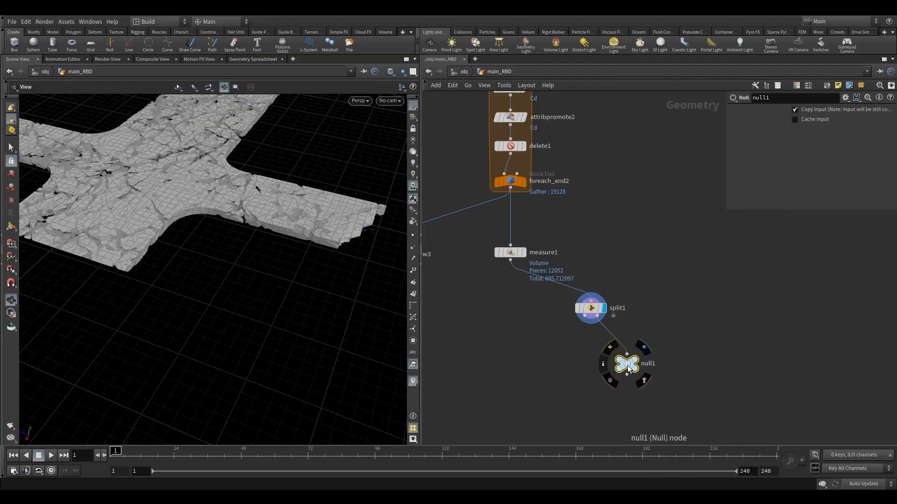
pyautogui.moveTo(628, 369); pyautogui.dragTo(631, 354)
pyautogui.click(647, 333)
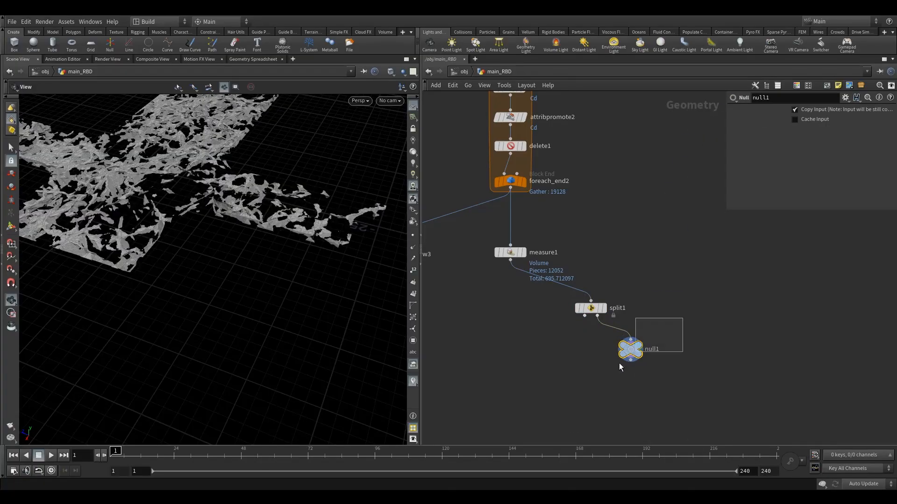
pyautogui.moveTo(252, 243); pyautogui.dragTo(220, 266)
pyautogui.moveTo(650, 375); pyautogui.dragTo(656, 347, button='middle')
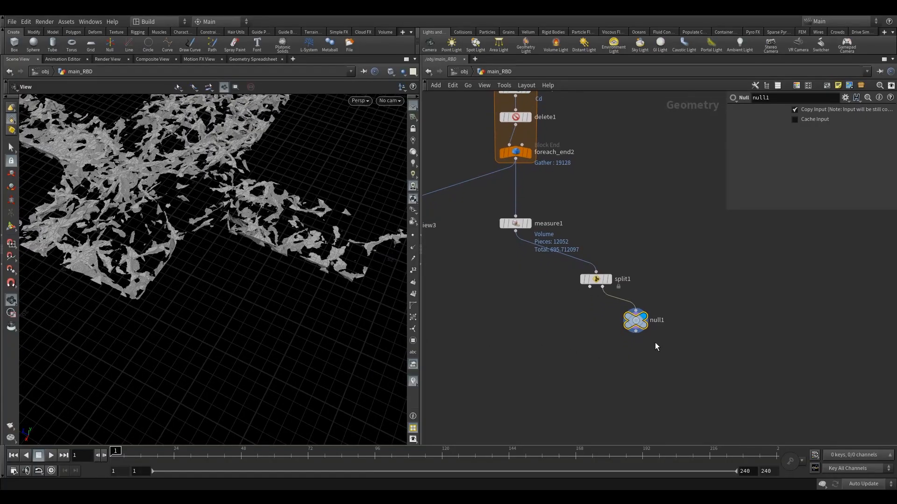
pyautogui.moveTo(640, 324); pyautogui.dragTo(667, 324)
# Add a Delete node on split1's first output and display it
pyautogui.press('Tab')
pyautogui.write('de')
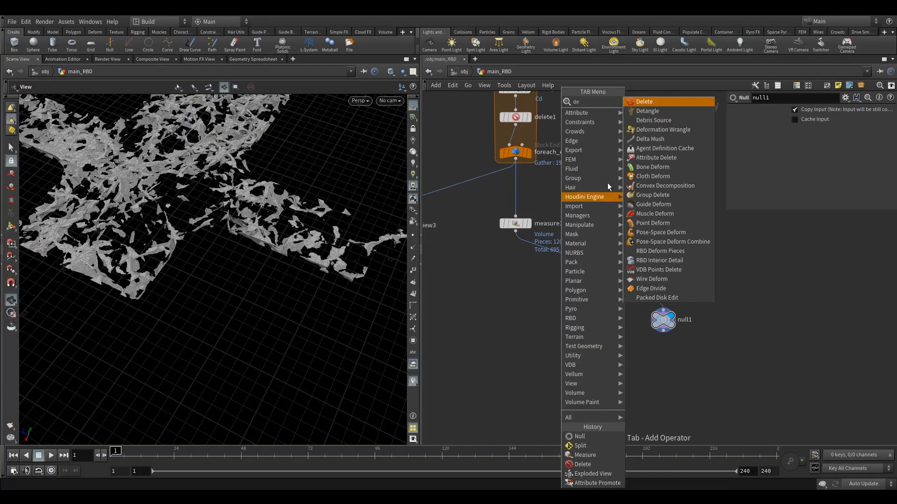
pyautogui.press('Return')
pyautogui.click(565, 329)
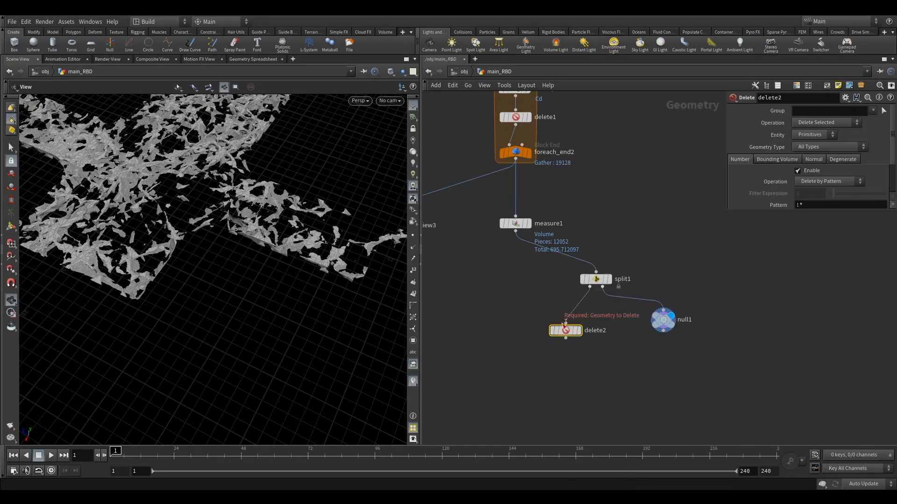
pyautogui.click(583, 313)
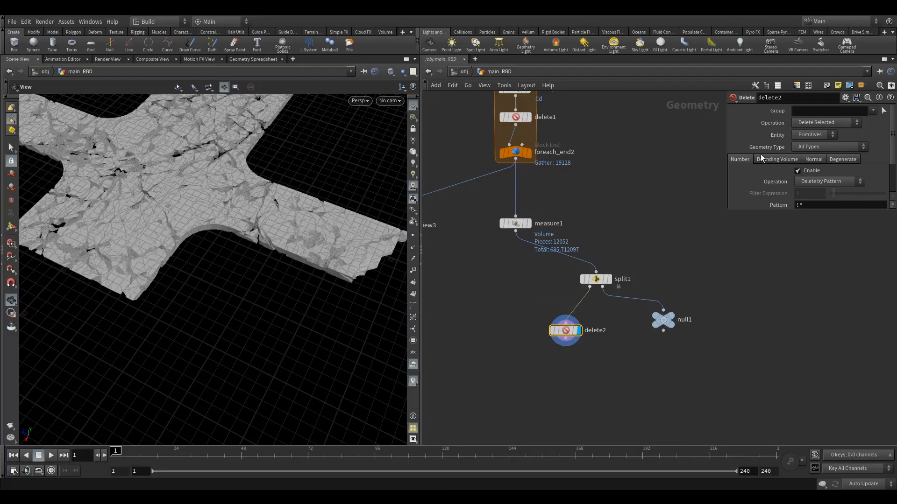
pyautogui.click(609, 279)
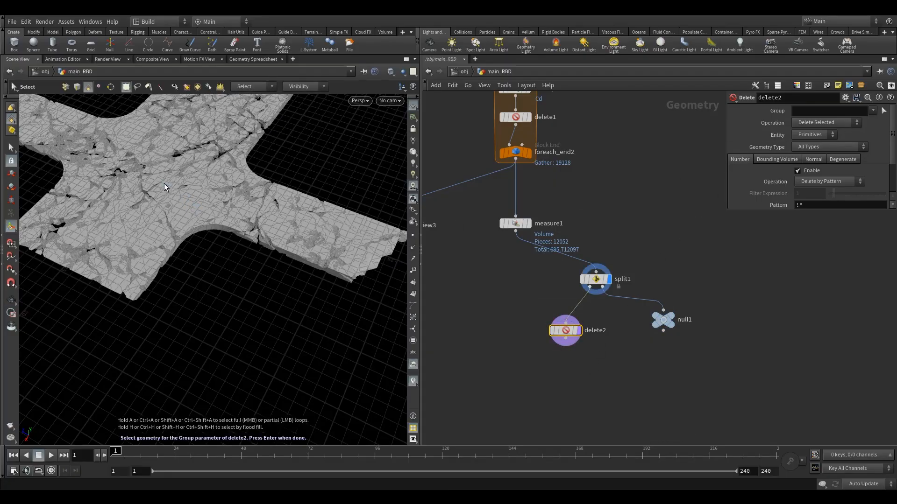
pyautogui.moveTo(164, 183); pyautogui.dragTo(135, 240)
pyautogui.moveTo(135, 241); pyautogui.dragTo(184, 257, button='right')
pyautogui.moveTo(184, 256); pyautogui.dragTo(191, 265)
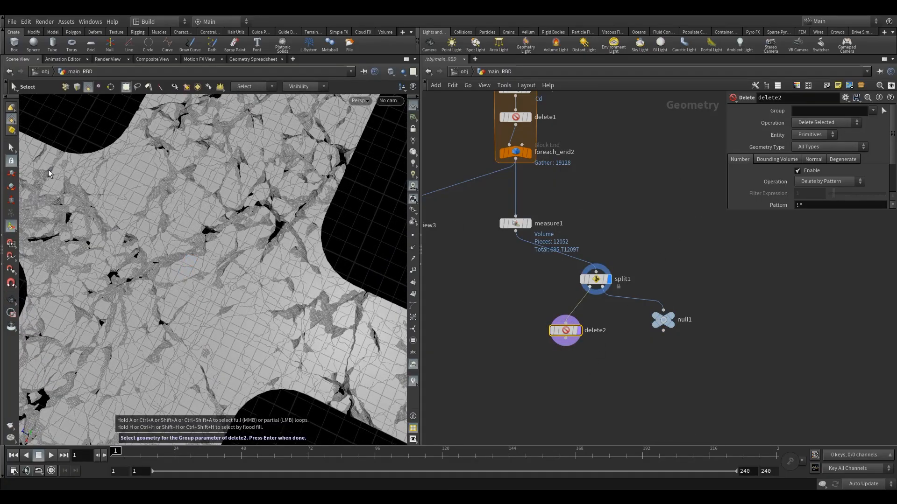
pyautogui.click(11, 147)
pyautogui.press('Escape')
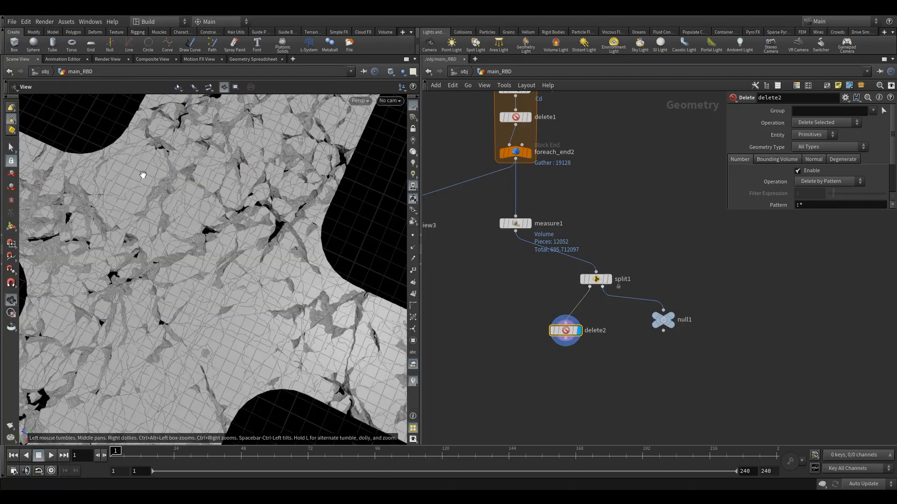
# Enable group selection in the viewport and base the selectable groups on the name attribute
pyautogui.press('s')
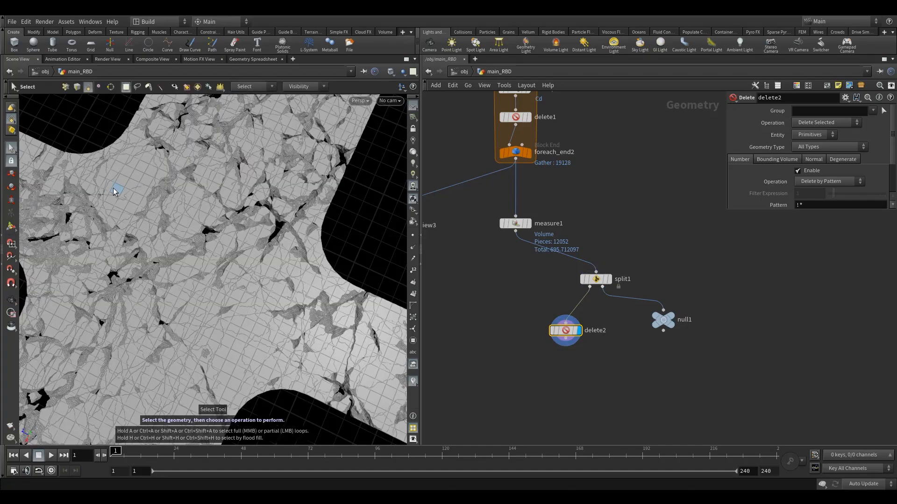
pyautogui.moveTo(486, 281); pyautogui.dragTo(488, 294, button='middle')
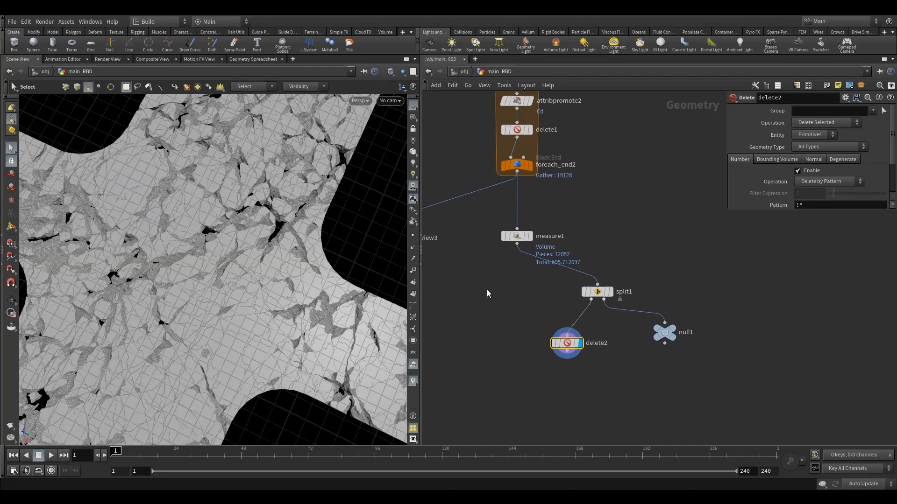
pyautogui.press('9')
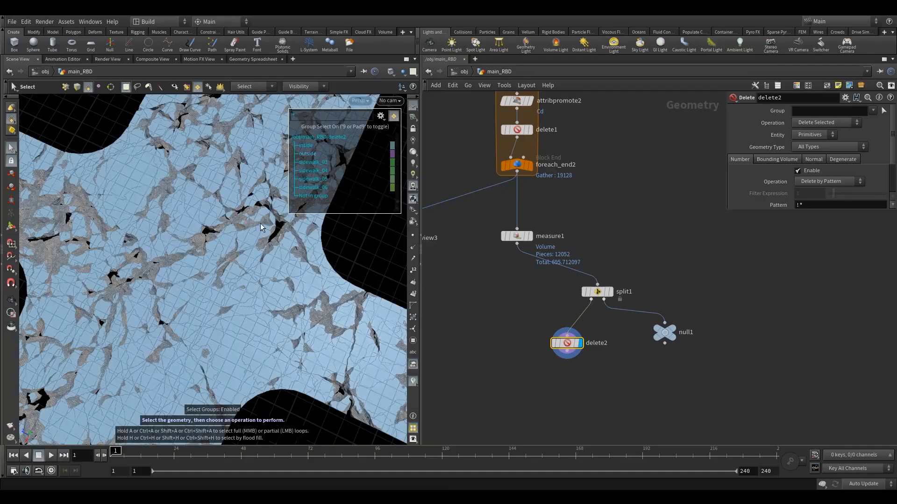
pyautogui.click(380, 116)
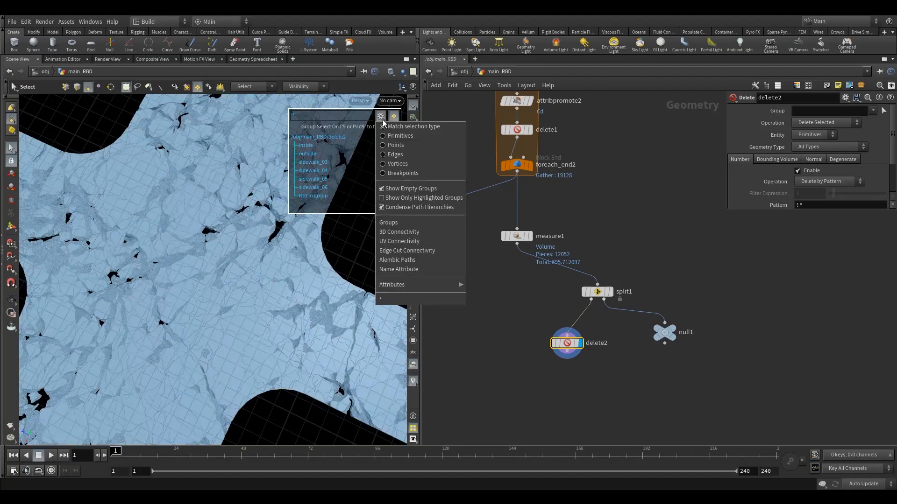
pyautogui.click(423, 266)
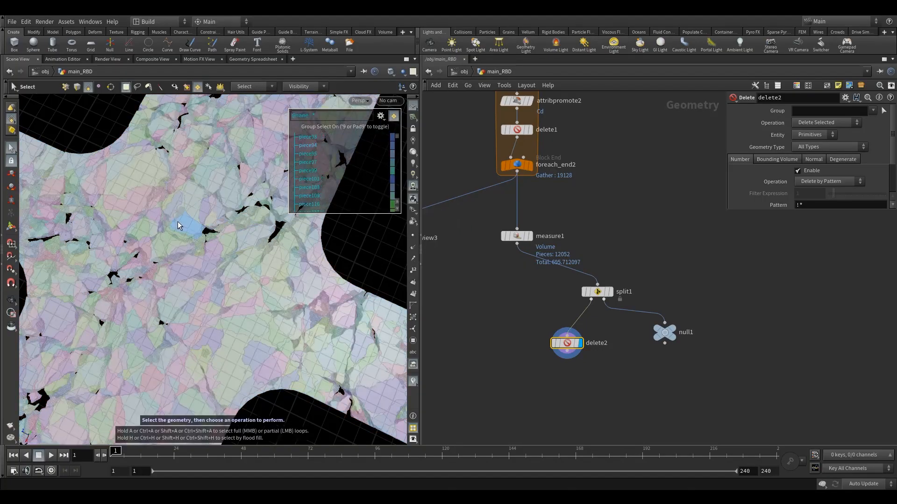
pyautogui.click(182, 223)
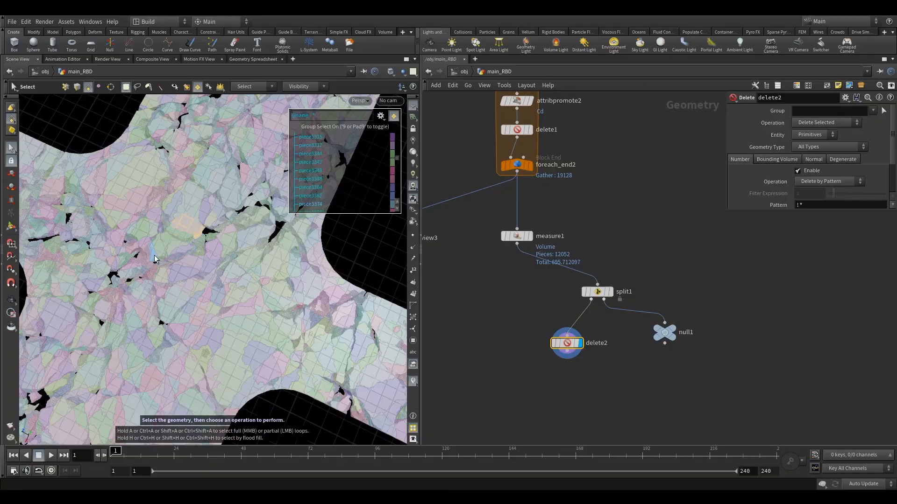
pyautogui.press('Return')
pyautogui.moveTo(564, 347); pyautogui.dragTo(545, 344)
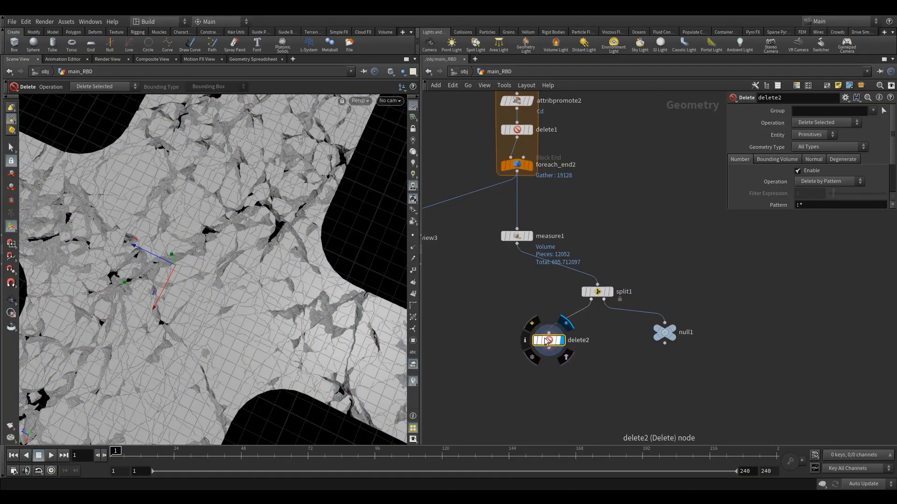
pyautogui.click(883, 111)
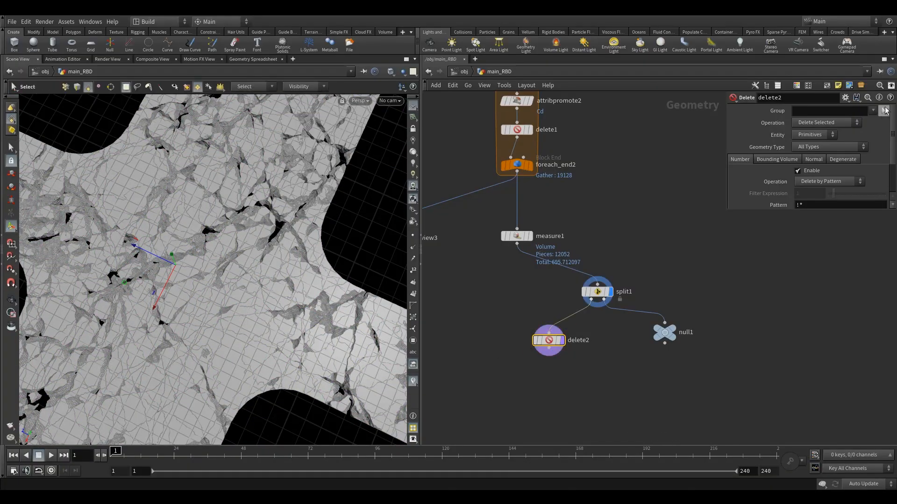
pyautogui.click(127, 185)
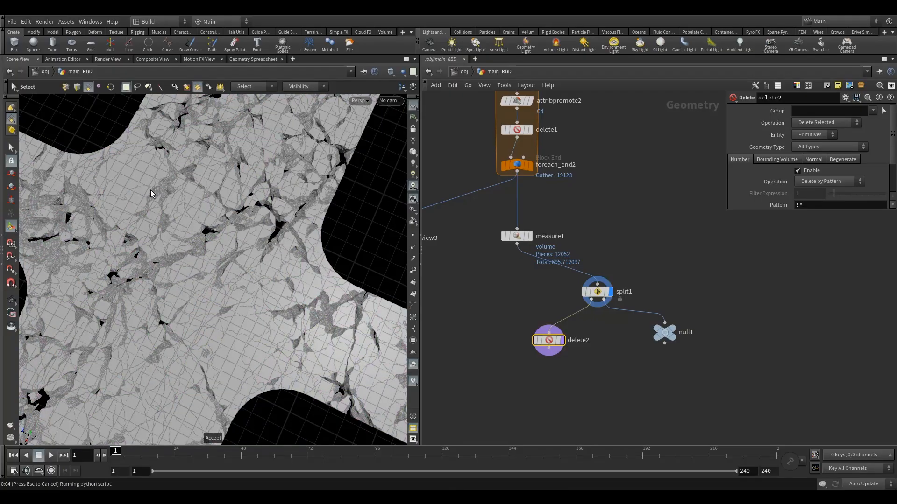
pyautogui.press('Return')
# Set delete2's operation to Delete Non-Selected and inspect the isolated road piece
pyautogui.click(826, 123)
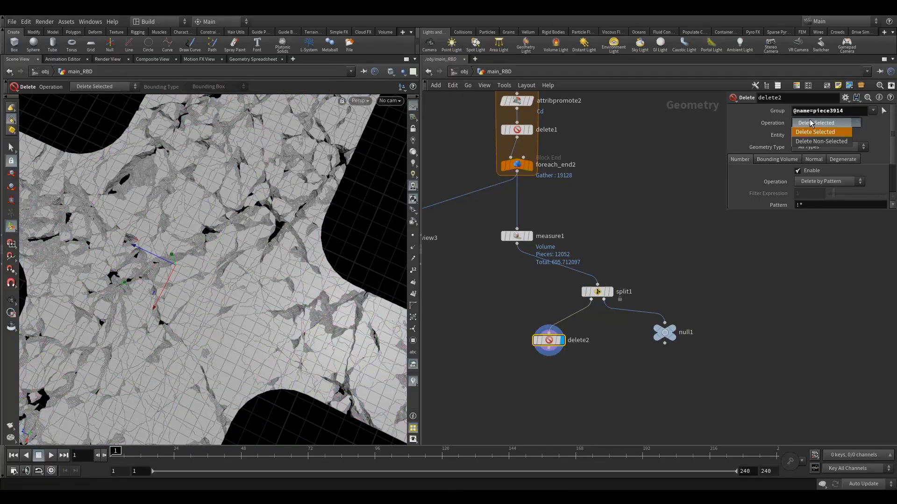
pyautogui.click(823, 133)
pyautogui.press('Escape')
pyautogui.moveTo(164, 260); pyautogui.dragTo(210, 264)
pyautogui.moveTo(210, 265); pyautogui.dragTo(258, 216, button='right')
pyautogui.moveTo(258, 216); pyautogui.dragTo(246, 266)
pyautogui.moveTo(246, 266); pyautogui.dragTo(244, 287, button='right')
pyautogui.moveTo(244, 287); pyautogui.dragTo(214, 290)
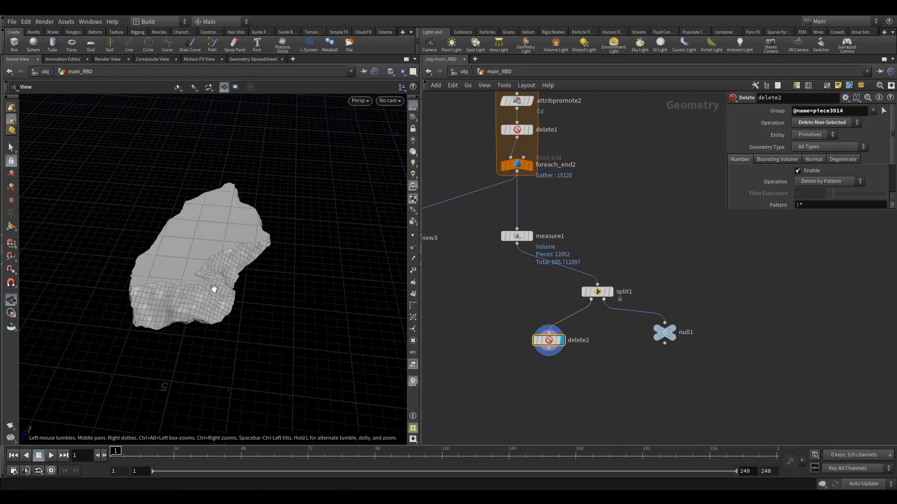
# Spread the delete2 and null1 nodes further apart below split1
pyautogui.press('Return')
pyautogui.moveTo(555, 343); pyautogui.dragTo(547, 342)
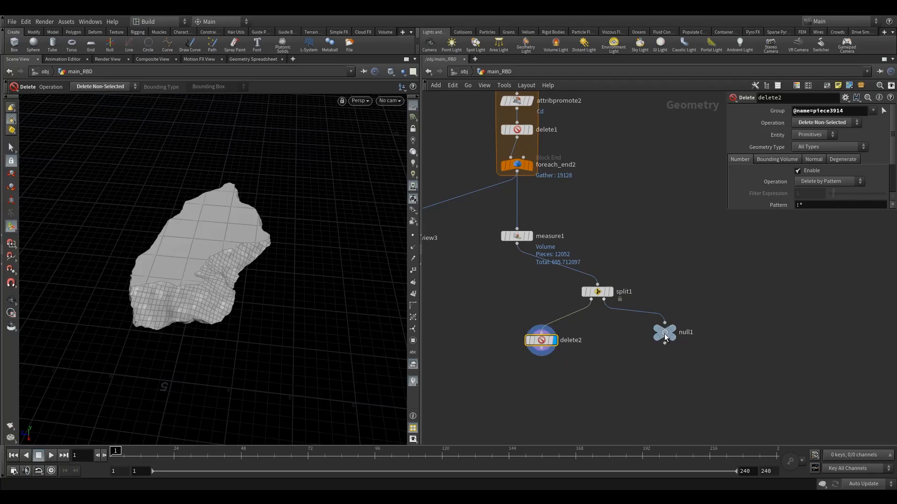
pyautogui.moveTo(665, 334); pyautogui.dragTo(678, 341)
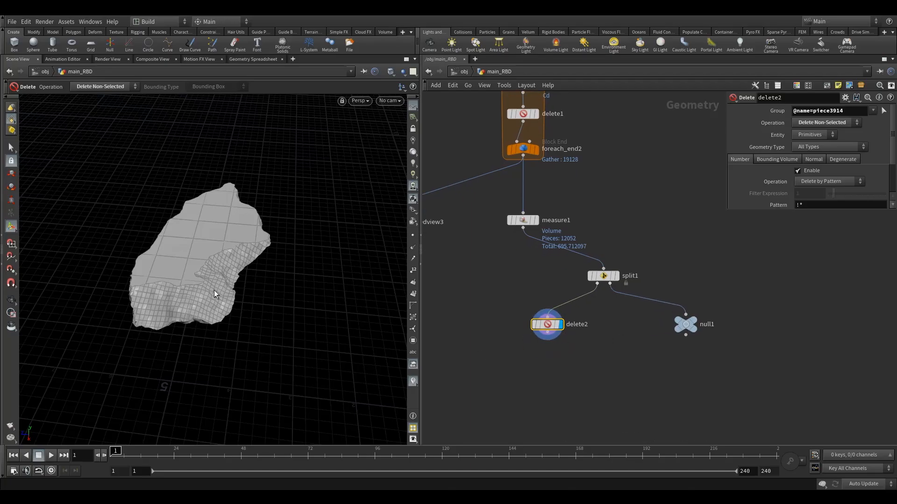
pyautogui.moveTo(206, 301)
pyautogui.keyDown('alt'); pyautogui.mouseDown()
pyautogui.moveTo(220, 272)
pyautogui.moveTo(213, 290)
pyautogui.mouseUp(); pyautogui.keyUp('alt')
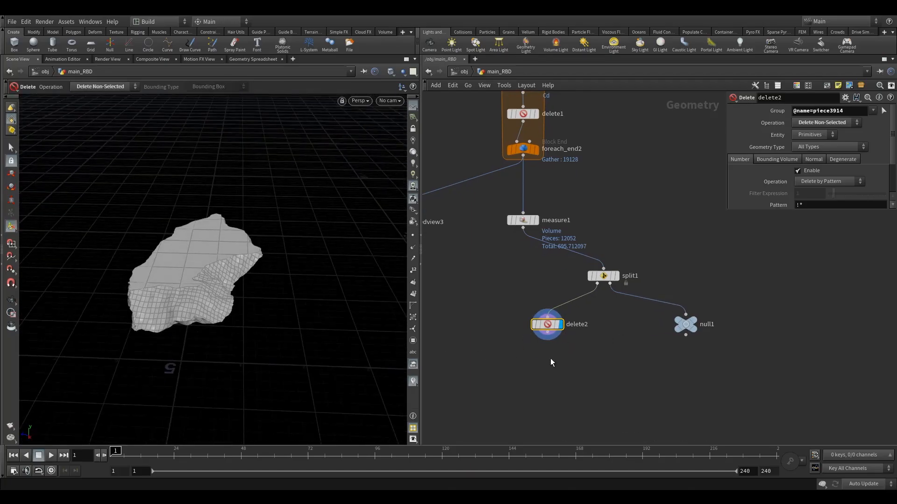
# Add a Convex Decomposition node below delete2
pyautogui.click(520, 364)
pyautogui.moveTo(519, 366); pyautogui.dragTo(500, 328, button='middle')
pyautogui.press('Tab')
pyautogui.write('c')
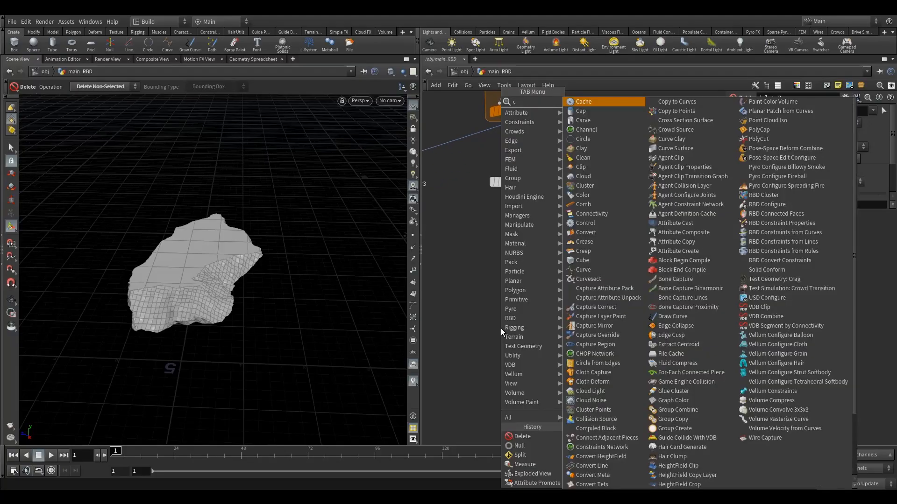
pyautogui.write('onv')
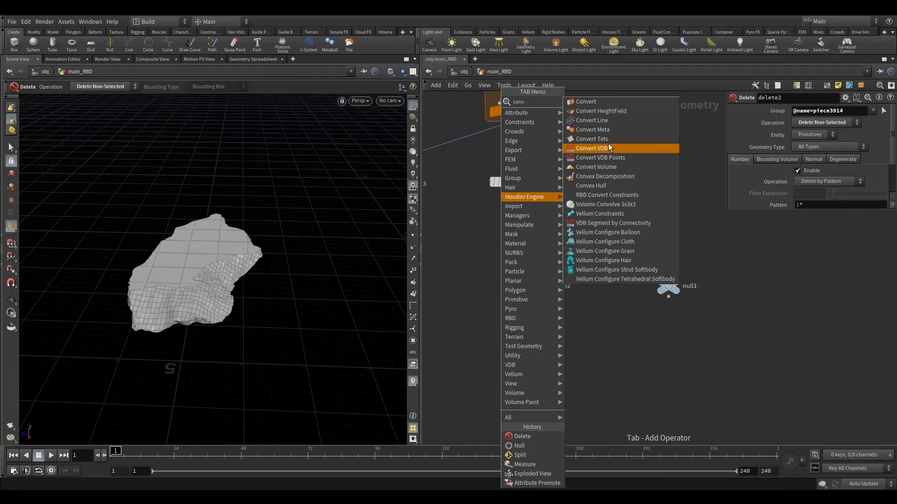
pyautogui.click(619, 176)
pyautogui.click(529, 330)
pyautogui.scroll(2, 528, 319)
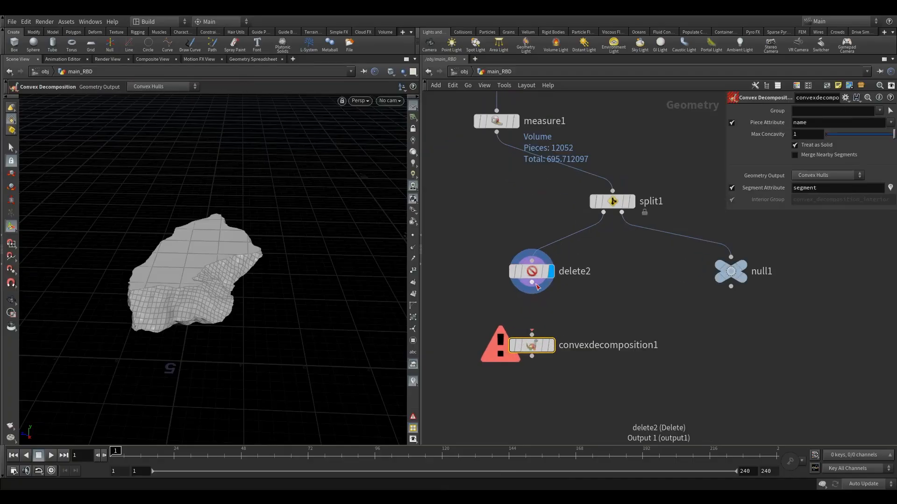
# Connect delete2 to the Convex Decomposition node and display its hull
pyautogui.moveTo(534, 276); pyautogui.dragTo(534, 270)
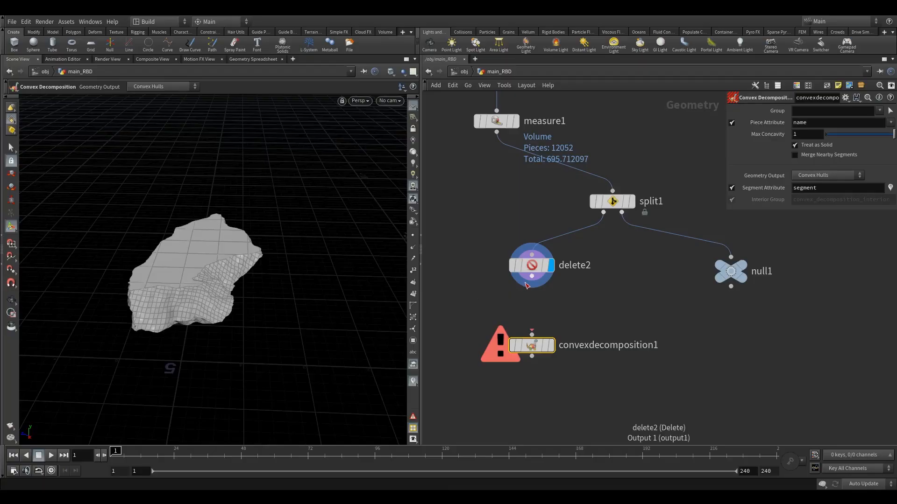
pyautogui.moveTo(532, 277); pyautogui.dragTo(534, 340)
pyautogui.press('r')
pyautogui.keyDown('alt'); pyautogui.moveTo(206, 284); pyautogui.dragTo(216, 295); pyautogui.keyUp('alt')
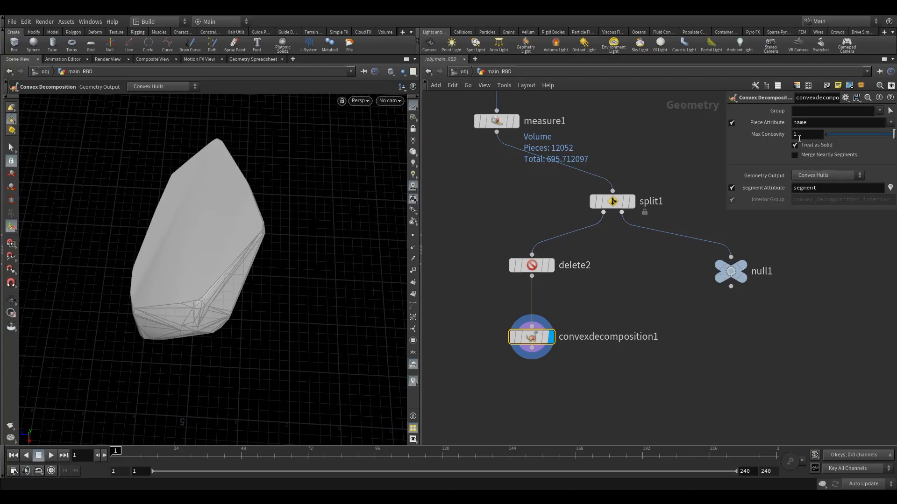
# Turn off the Convex Decomposition's segment attribute and set its Max Concavity to .1
pyautogui.click(732, 188)
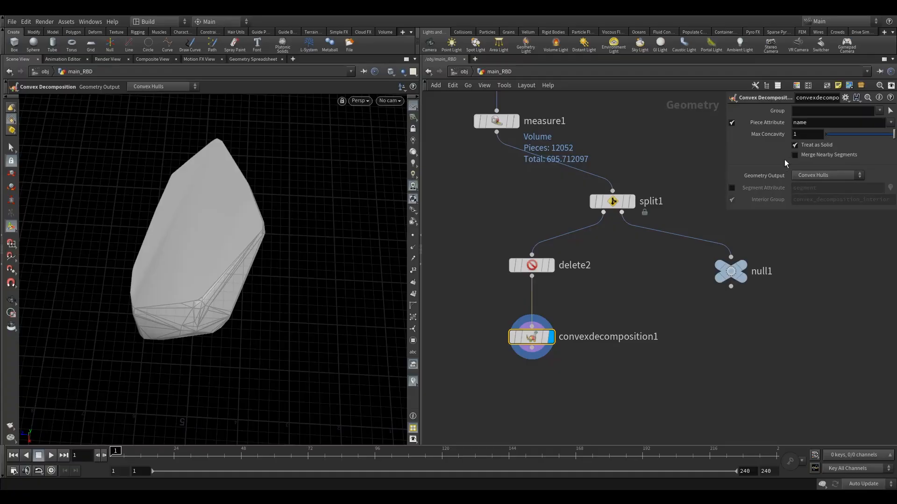
pyautogui.click(805, 133)
pyautogui.write('.1')
pyautogui.press('Return')
# Examine the decomposed piece's convex hulls up close and from several angles
pyautogui.press('Escape')
pyautogui.moveTo(231, 257); pyautogui.dragTo(230, 269)
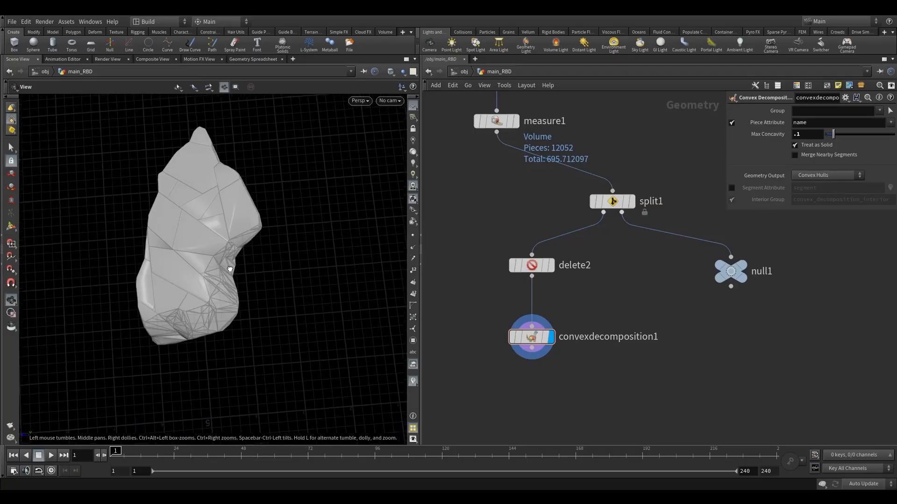
pyautogui.scroll(5, 230, 269)
pyautogui.press('Return')
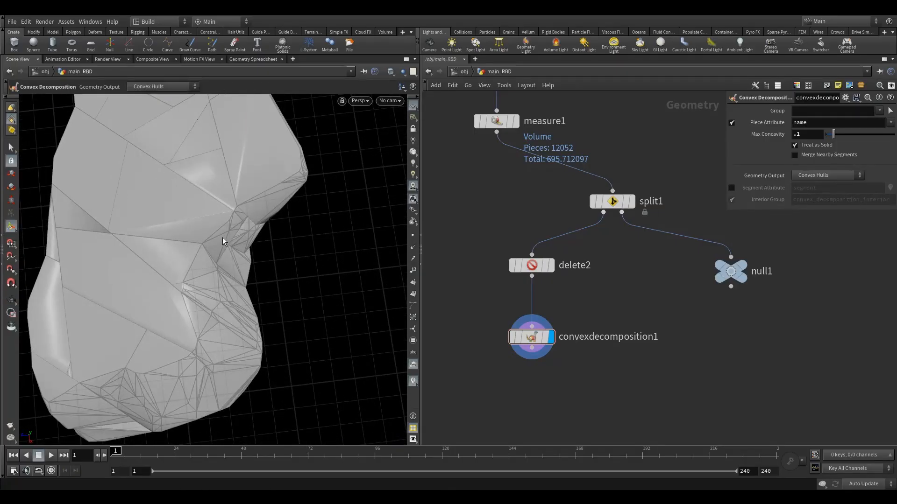
pyautogui.keyDown('alt'); pyautogui.moveTo(307, 221); pyautogui.dragTo(262, 236, button='right'); pyautogui.keyUp('alt')
pyautogui.keyDown('alt'); pyautogui.moveTo(263, 236); pyautogui.dragTo(245, 252); pyautogui.keyUp('alt')
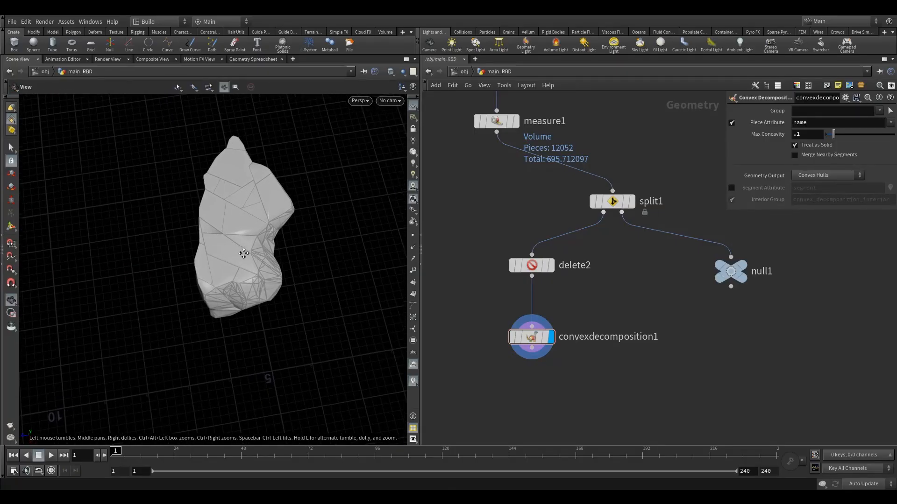
pyautogui.keyDown('alt'); pyautogui.moveTo(244, 252); pyautogui.dragTo(272, 234, button='right'); pyautogui.keyUp('alt')
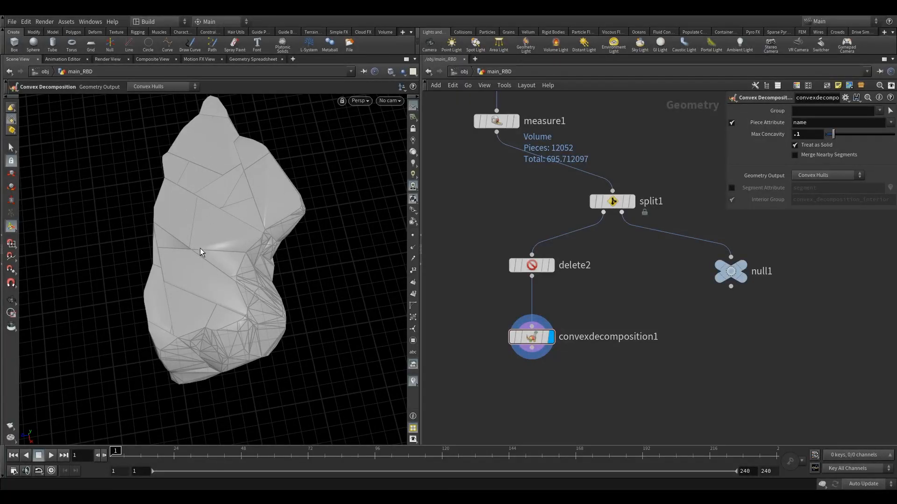
pyautogui.keyDown('alt'); pyautogui.moveTo(200, 248); pyautogui.dragTo(264, 242); pyautogui.keyUp('alt')
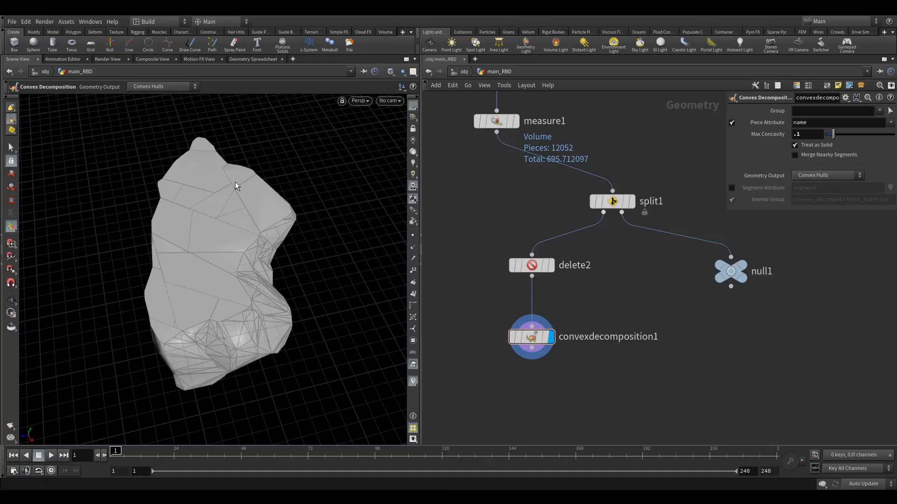
# Examine the decomposed piece's separate convex hulls with group selection organised by 3D Connectivity
pyautogui.moveTo(440, 305); pyautogui.dragTo(537, 365)
pyautogui.keyDown('alt'); pyautogui.moveTo(194, 315); pyautogui.dragTo(216, 304); pyautogui.keyUp('alt')
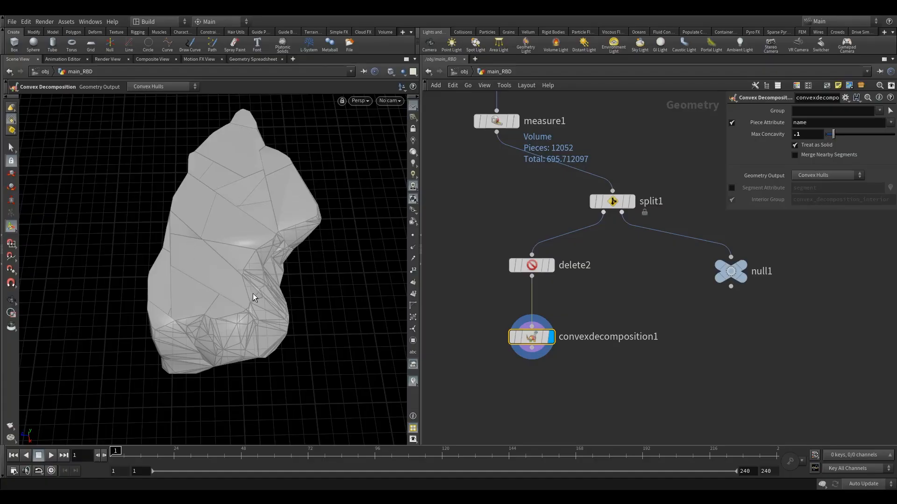
pyautogui.moveTo(257, 294); pyautogui.dragTo(232, 300)
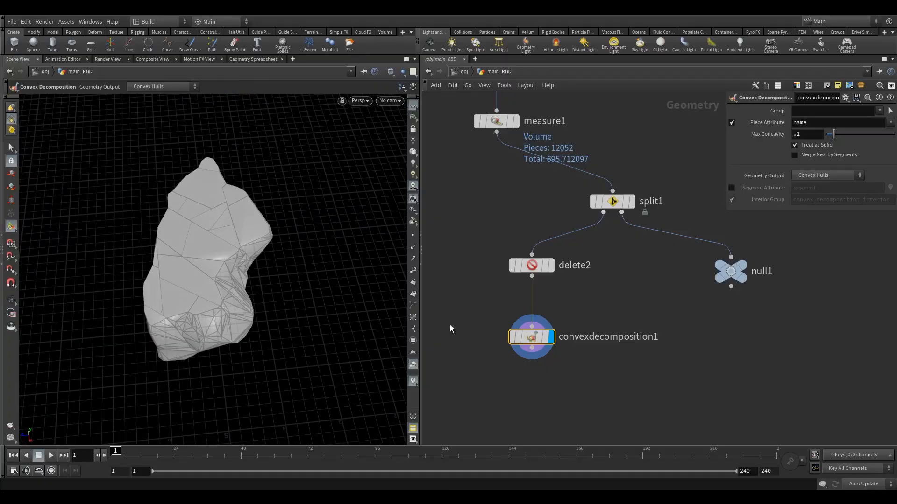
pyautogui.moveTo(531, 338); pyautogui.dragTo(531, 327)
pyautogui.press('s')
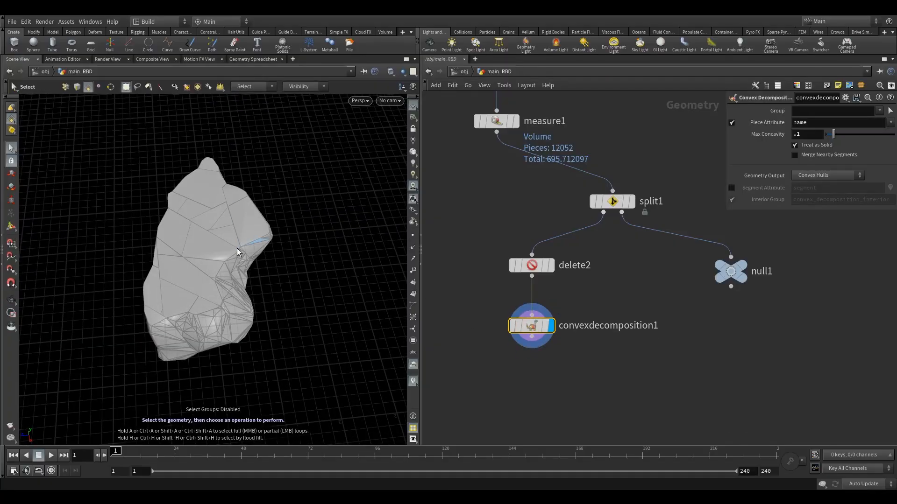
pyautogui.press('9')
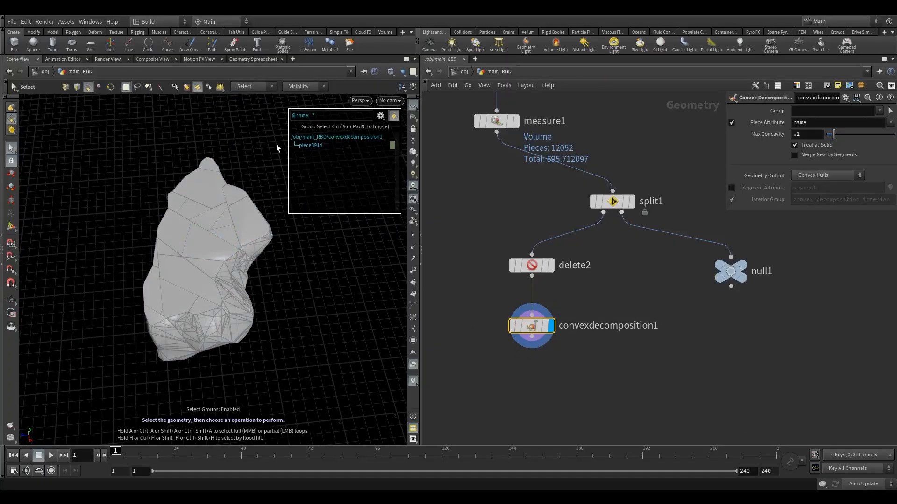
pyautogui.click(381, 116)
pyautogui.click(408, 224)
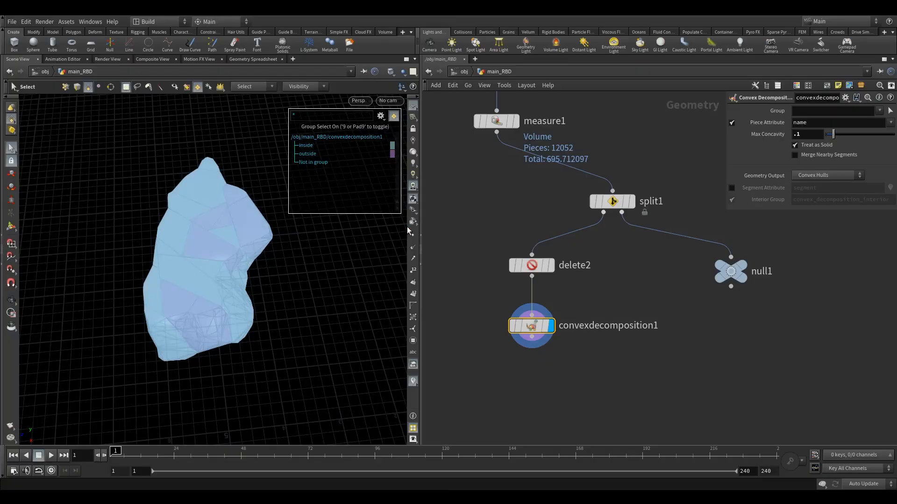
pyautogui.click(381, 121)
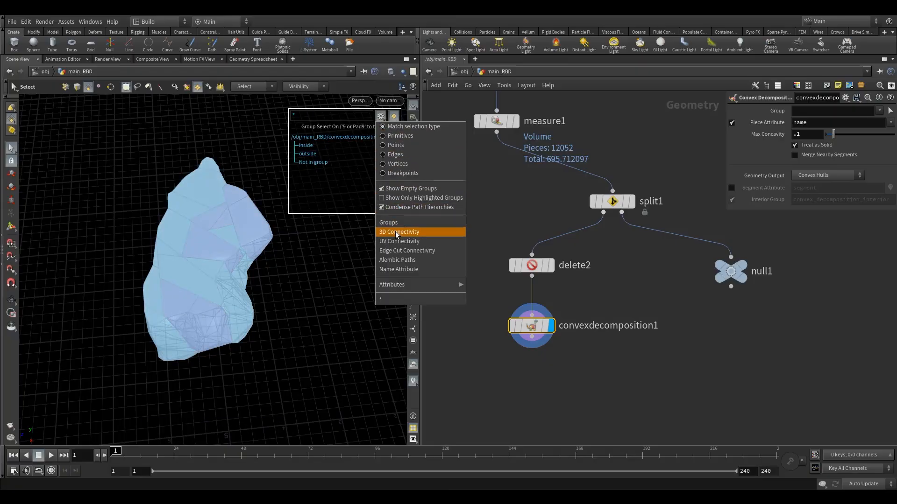
pyautogui.click(420, 230)
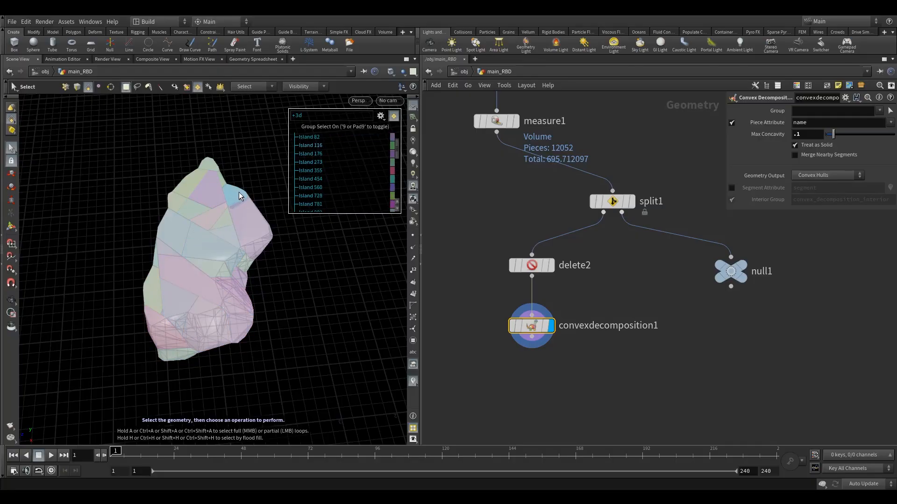
# Compare the piece grouped by its Name Attribute, and turn group selection off
pyautogui.click(381, 116)
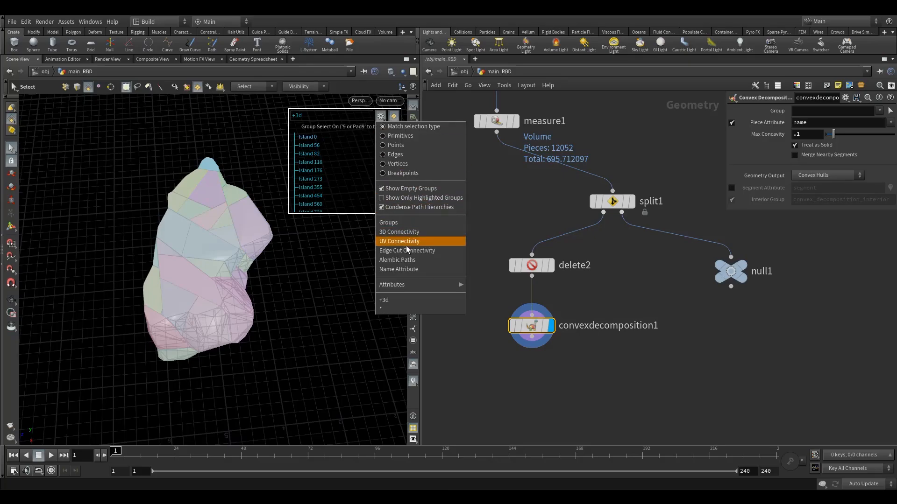
pyautogui.click(401, 270)
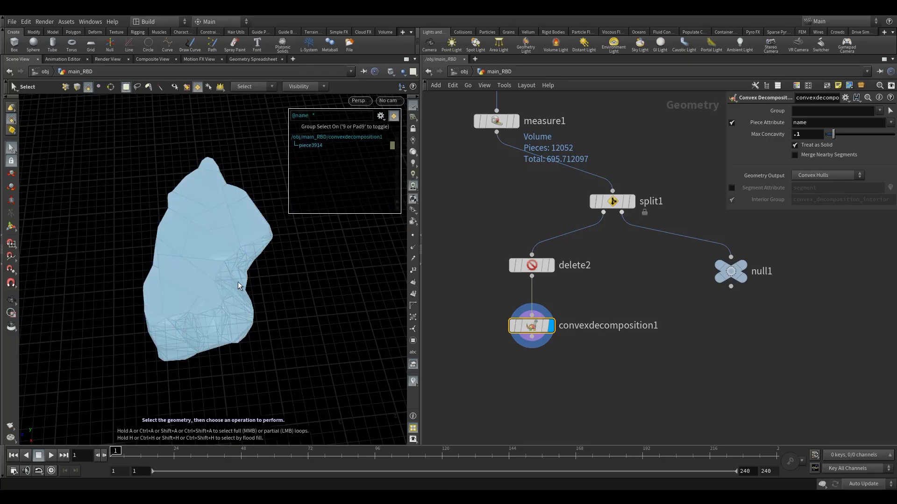
pyautogui.moveTo(483, 338); pyautogui.dragTo(475, 308, button='middle')
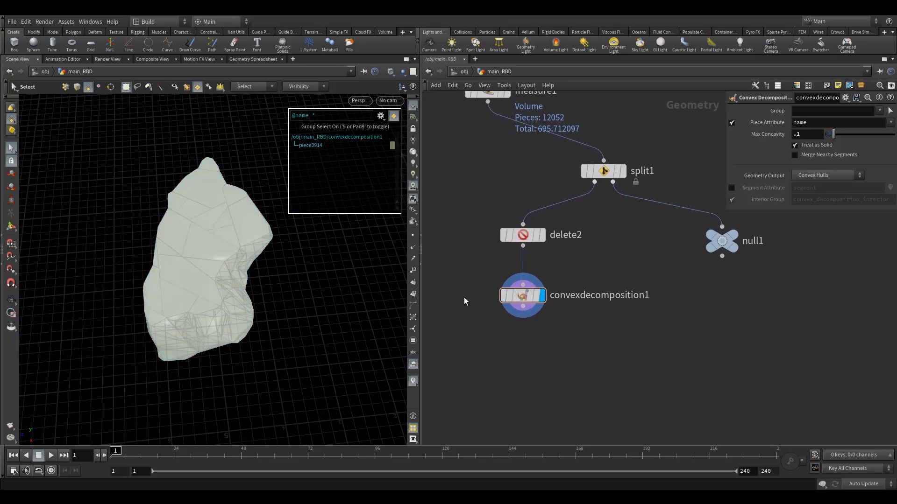
pyautogui.press('9')
# Set the scene's update mode to Manual
pyautogui.click(521, 236)
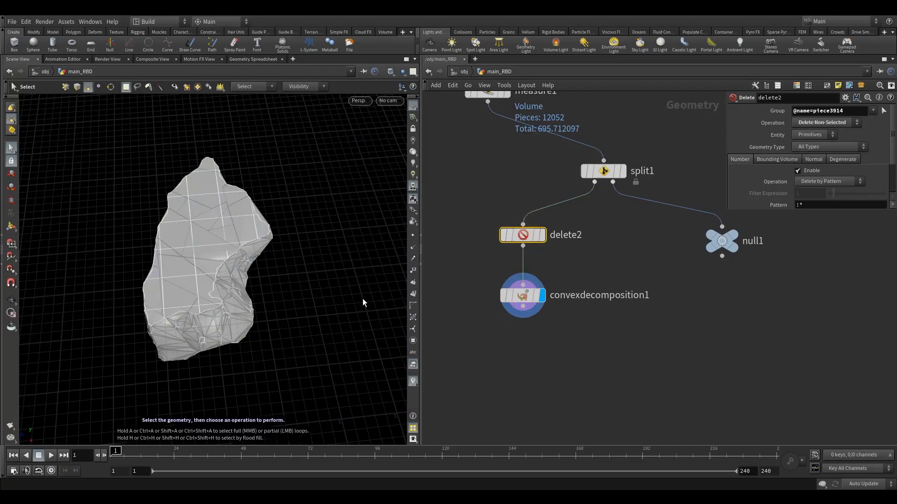
pyautogui.scroll(-3, 545, 327)
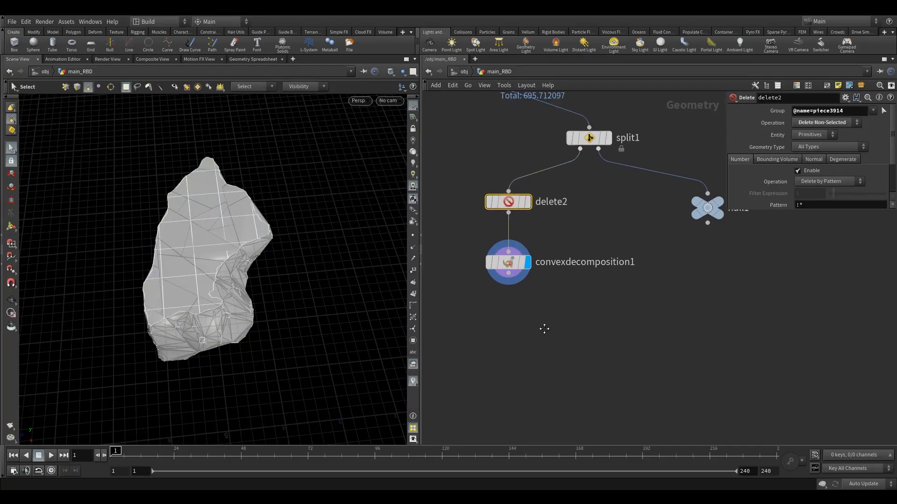
pyautogui.click(867, 487)
pyautogui.click(862, 484)
pyautogui.moveTo(514, 237)
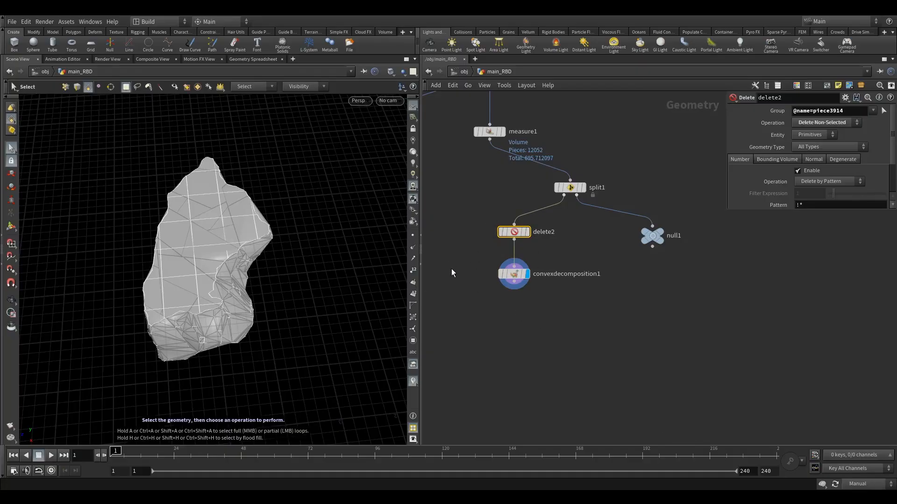
pyautogui.click(496, 323)
pyautogui.moveTo(537, 314); pyautogui.dragTo(518, 292, button='middle')
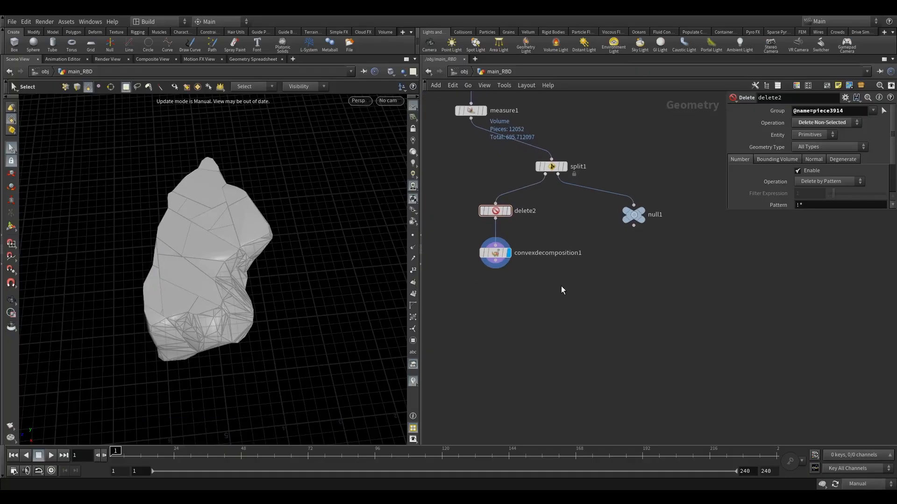
# Add a Merge node joining convexdecomposition1 and null1, and display it
pyautogui.press('Tab')
pyautogui.write('merg')
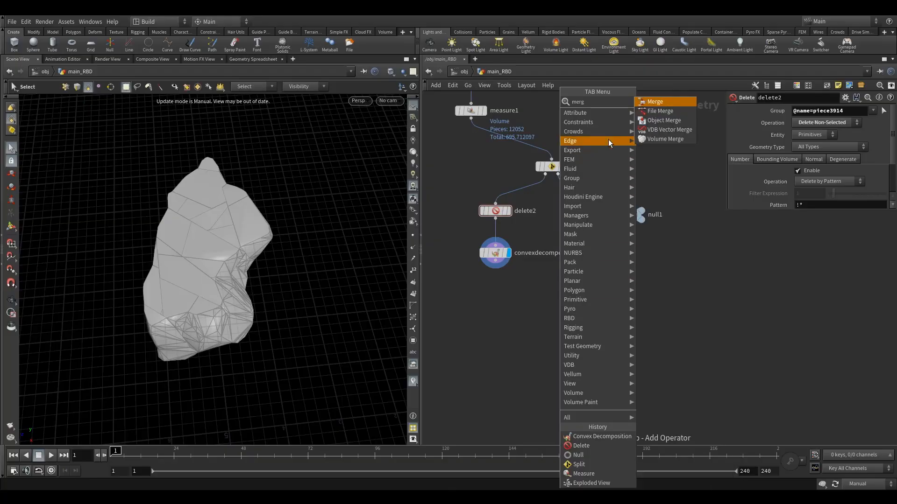
pyautogui.click(654, 101)
pyautogui.click(551, 327)
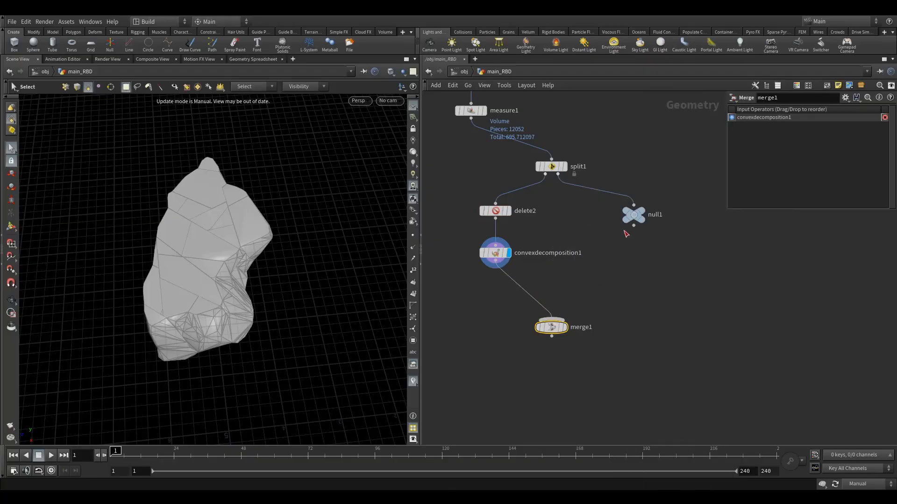
pyautogui.moveTo(633, 225); pyautogui.dragTo(553, 322)
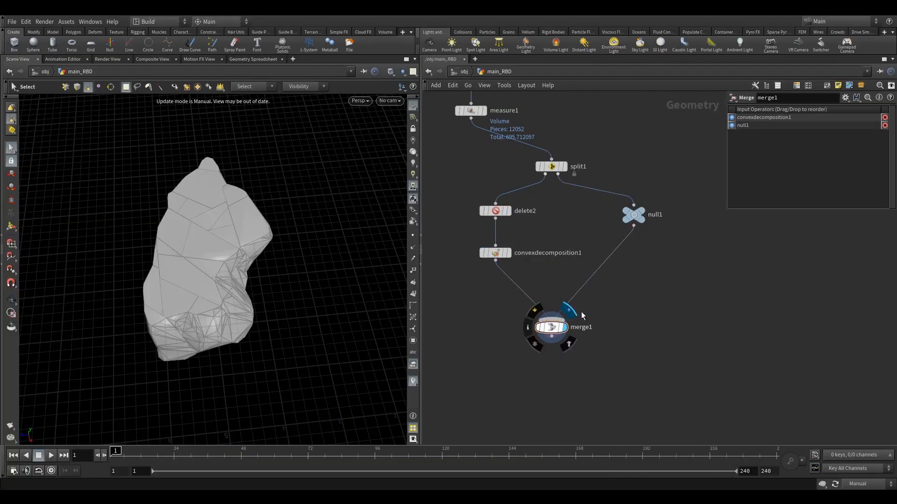
pyautogui.moveTo(515, 347); pyautogui.dragTo(547, 336, button='middle')
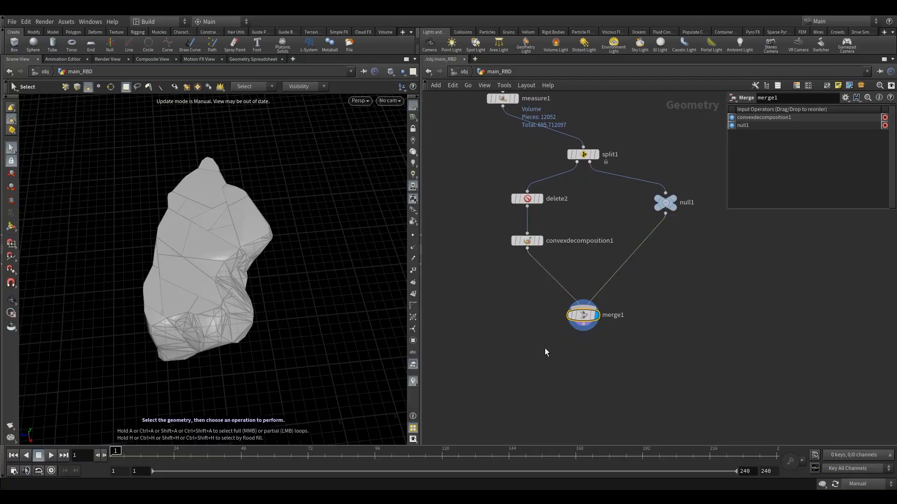
# Rearrange the delete2, convexdecomposition1 and null1 nodes more tightly between split1 and merge1
pyautogui.press('Tab')
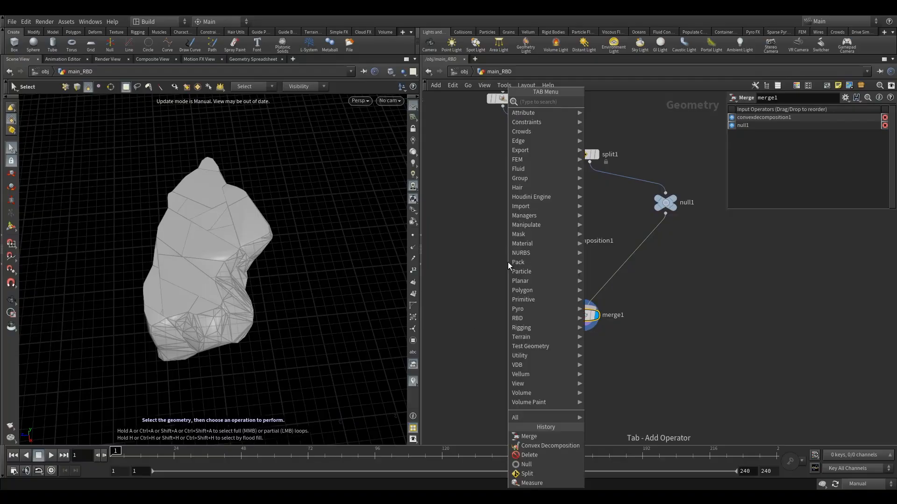
pyautogui.press('Escape')
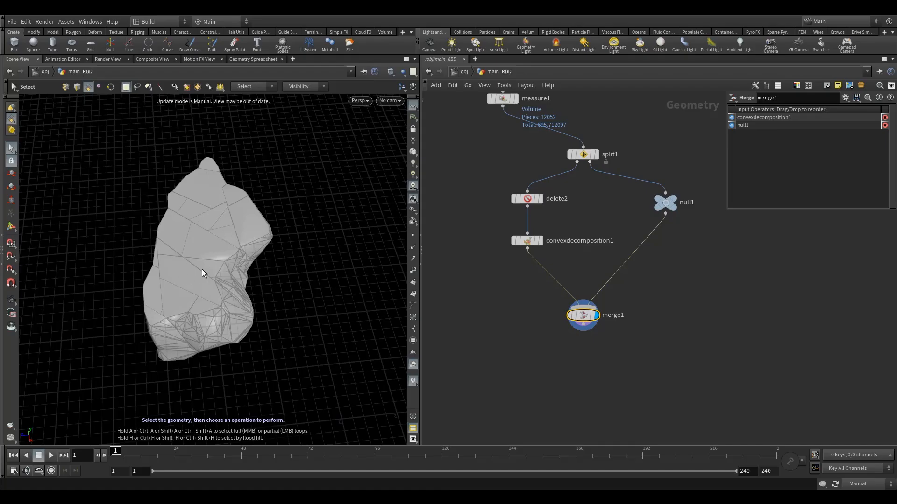
pyautogui.moveTo(520, 284); pyautogui.dragTo(547, 273, button='middle')
pyautogui.moveTo(519, 177); pyautogui.dragTo(575, 230)
pyautogui.moveTo(693, 190); pyautogui.dragTo(683, 209)
pyautogui.click(491, 292)
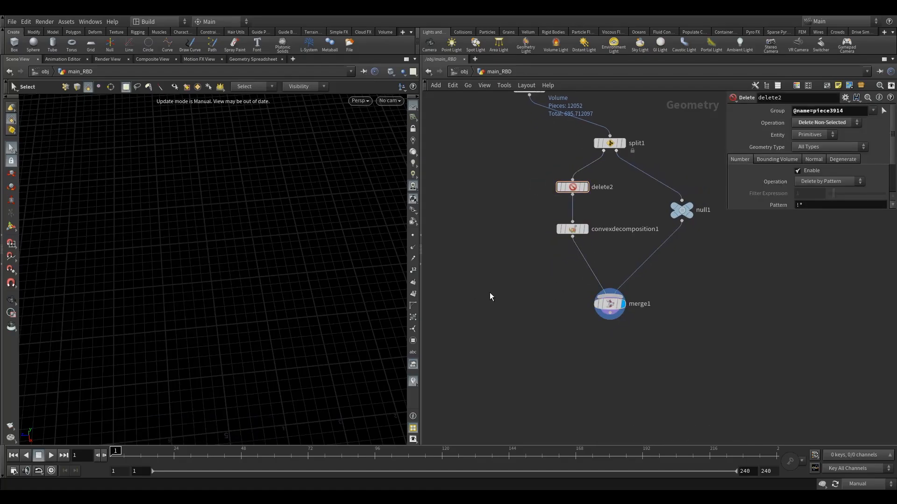
# Add an RBD I/O node below the Merge and connect merge1 to its Proxy Geometry input
pyautogui.press('Tab')
pyautogui.press('Tab')
pyautogui.write('rbd')
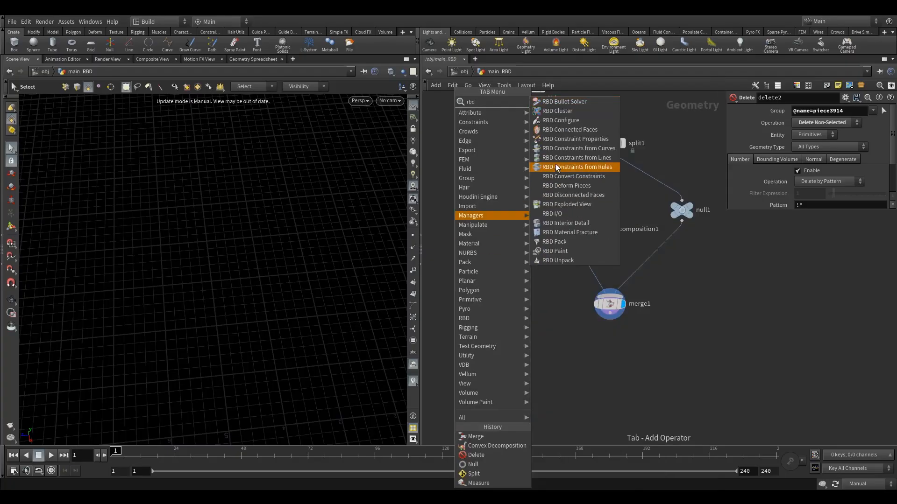
pyautogui.click(553, 214)
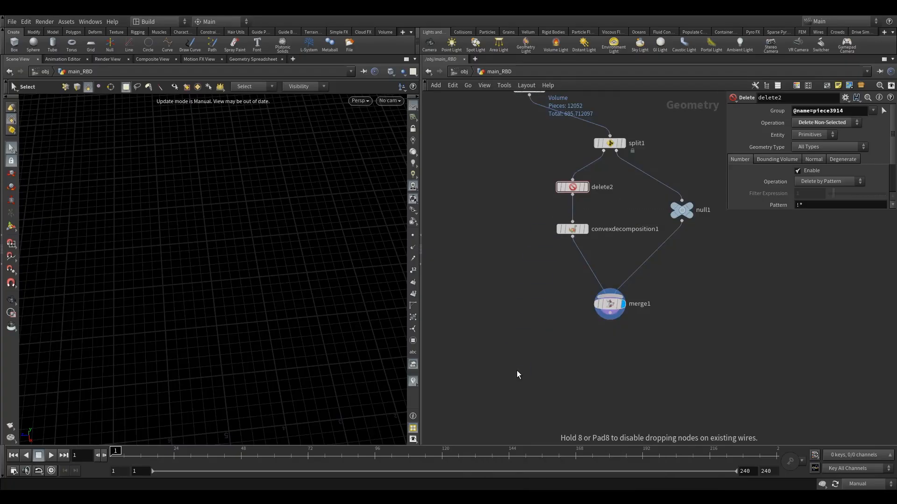
pyautogui.click(517, 370)
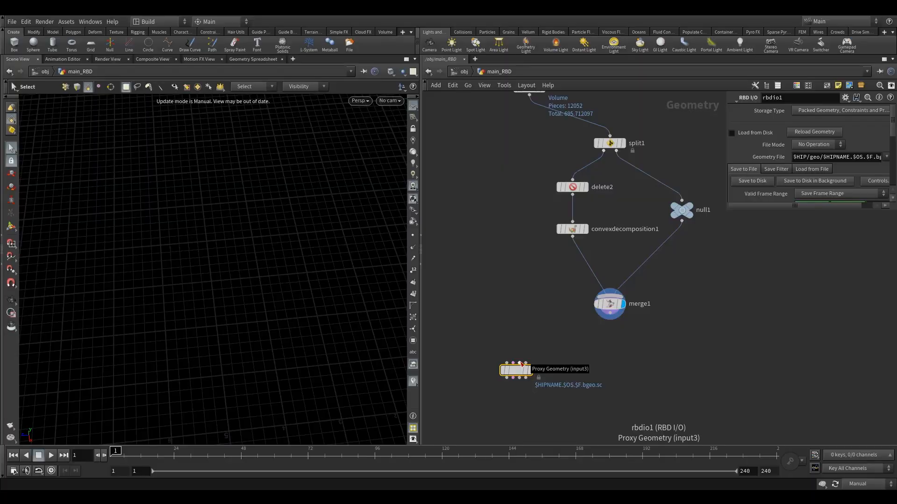
pyautogui.moveTo(521, 364); pyautogui.dragTo(603, 319)
# Display measure1 and connect it to the first input of the RBD I/O node
pyautogui.moveTo(516, 115); pyautogui.dragTo(525, 141, button='middle')
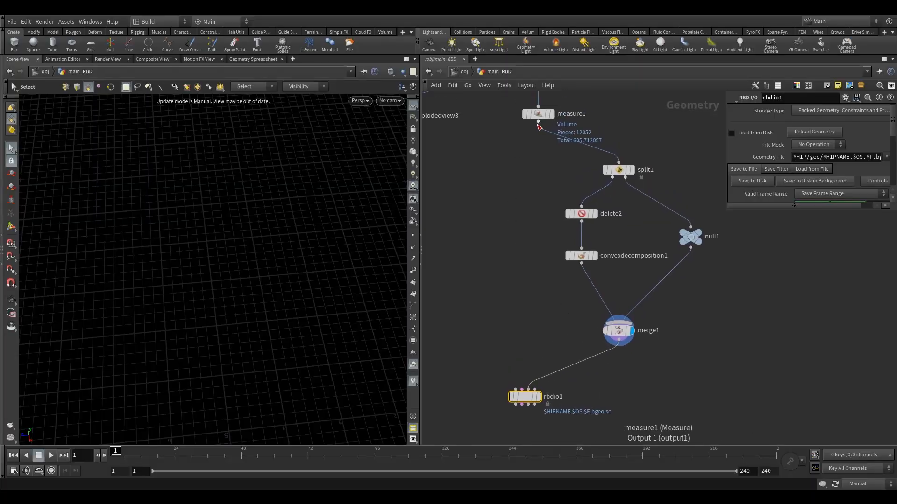
pyautogui.click(537, 126)
pyautogui.click(527, 162)
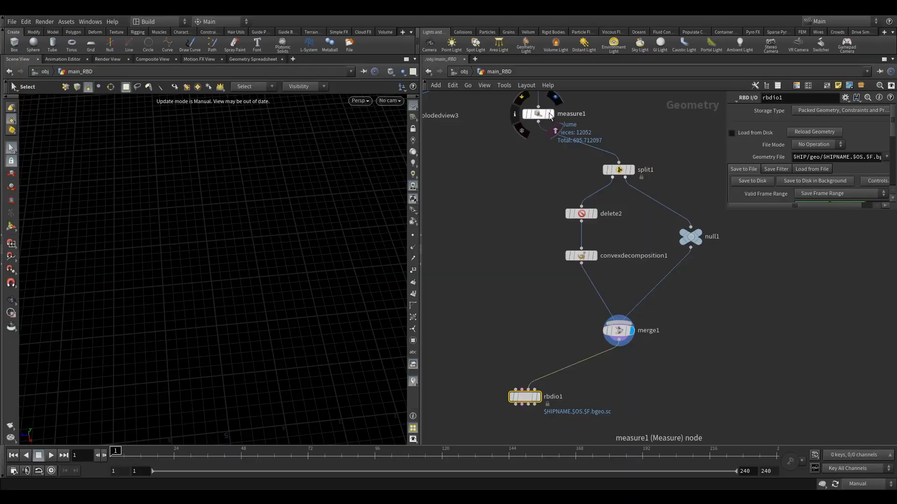
pyautogui.click(552, 115)
pyautogui.moveTo(582, 97); pyautogui.dragTo(498, 374)
pyautogui.moveTo(535, 364); pyautogui.dragTo(535, 268, button='middle')
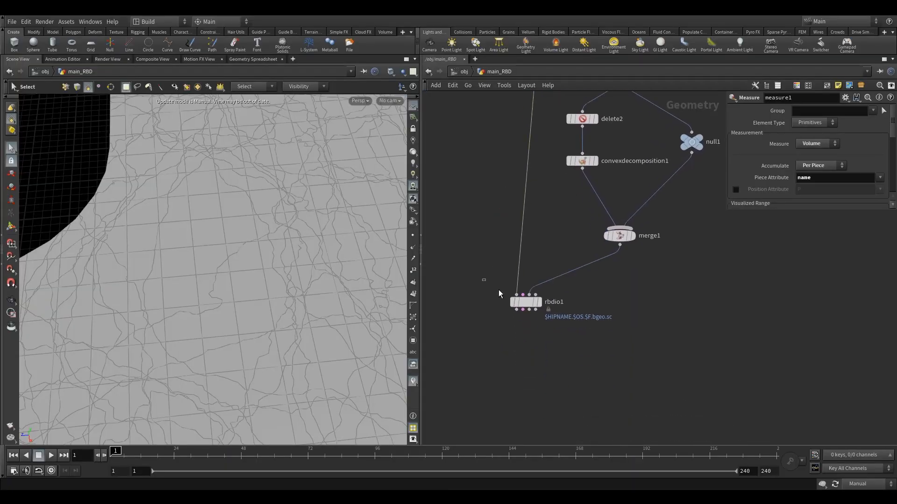
pyautogui.click(517, 303)
pyautogui.moveTo(517, 303); pyautogui.dragTo(539, 293)
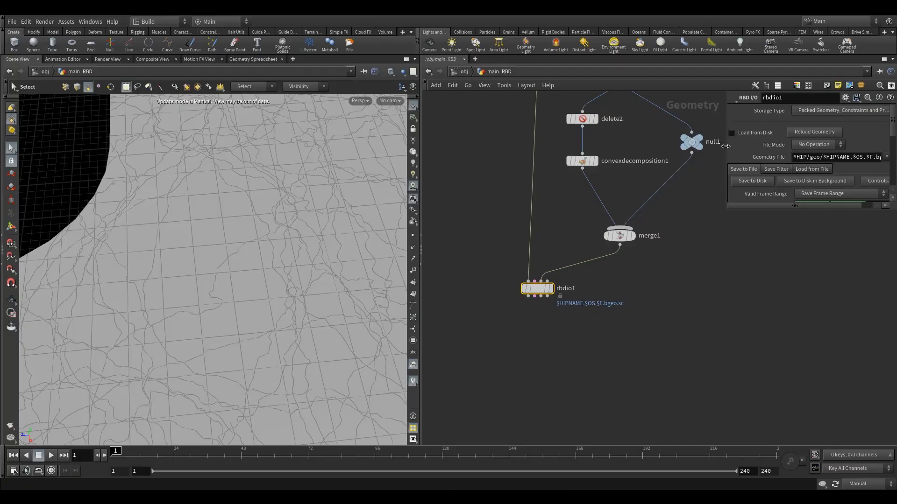
# Set the RBD I/O node's Valid Frame Range to Save Current Frame and enable Load from Disk
pyautogui.moveTo(727, 144); pyautogui.dragTo(652, 154)
pyautogui.moveTo(736, 212); pyautogui.dragTo(737, 273)
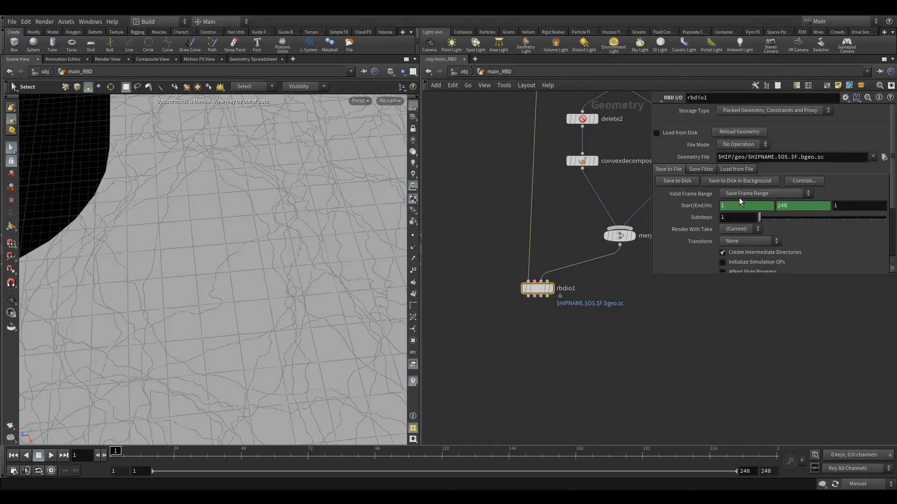
pyautogui.click(739, 196)
pyautogui.click(746, 203)
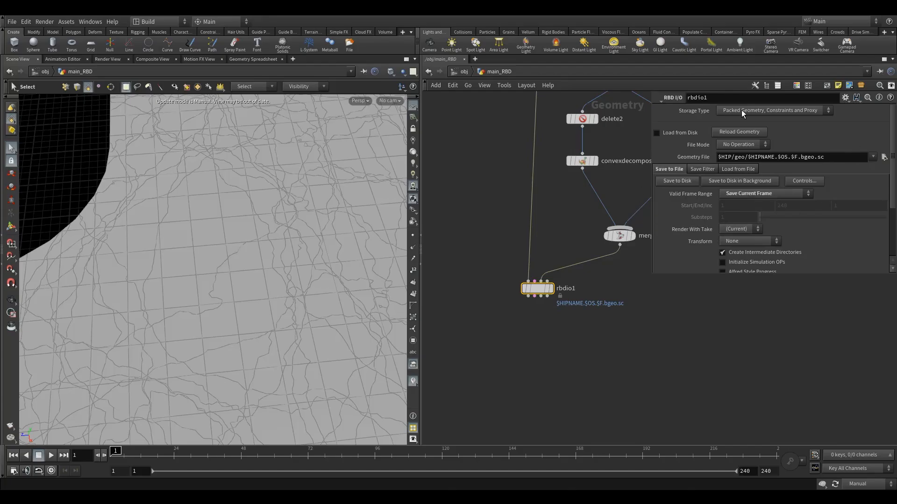
pyautogui.click(656, 133)
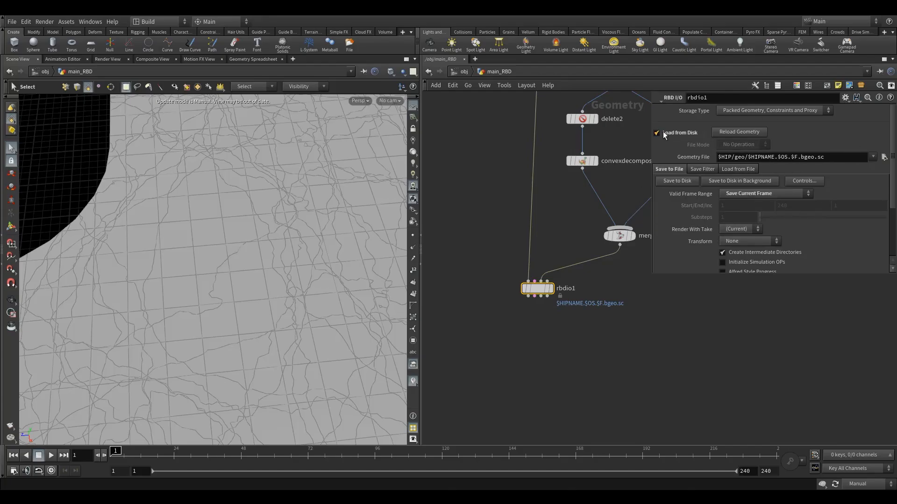
# Set the RBD I/O node's Geometry File to $HIP/geo/fractureWithProxy.bgeo
pyautogui.moveTo(836, 158); pyautogui.dragTo(734, 184)
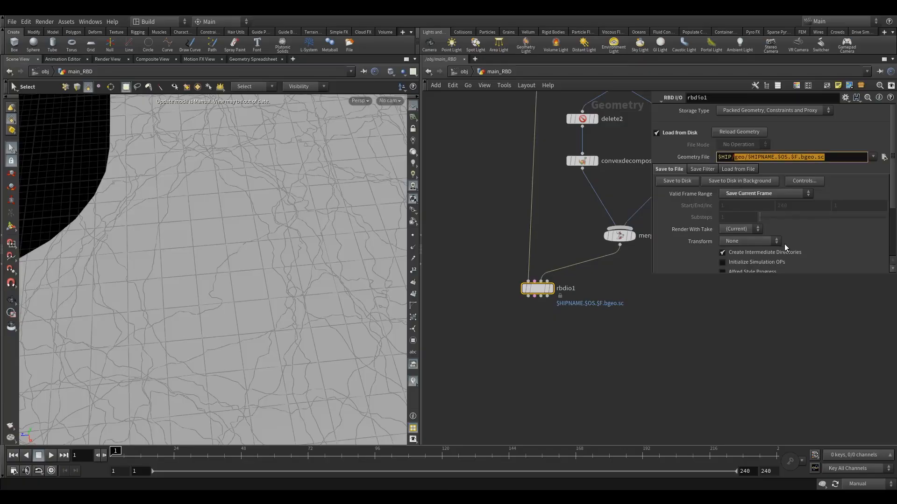
pyautogui.write('geo')
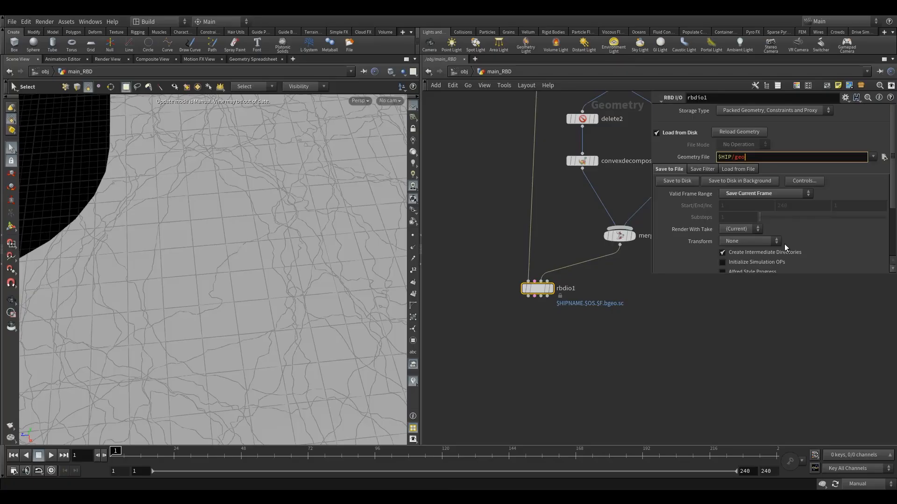
pyautogui.write('/fractureWith')
pyautogui.write('Proxy.bgeo')
pyautogui.click(569, 230)
pyautogui.moveTo(590, 227); pyautogui.dragTo(568, 229, button='middle')
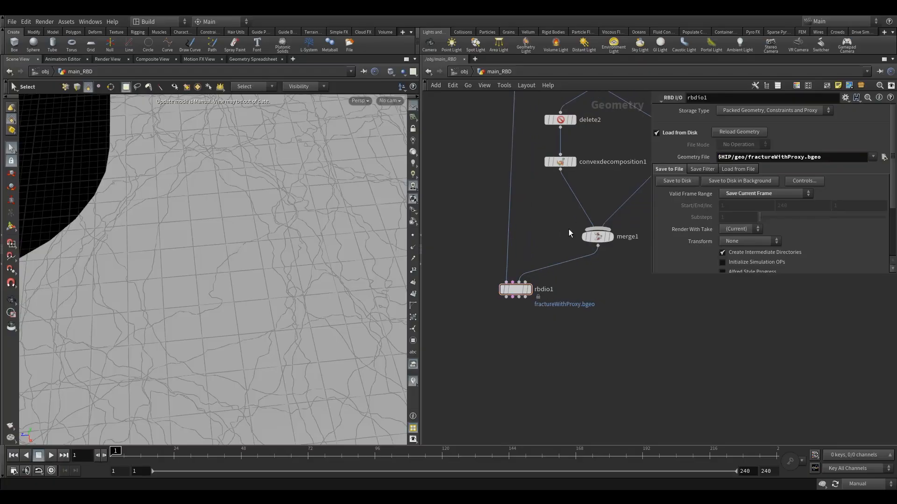
# Save the RBD I/O geometry to disk and bypass the delete2 node
pyautogui.click(678, 181)
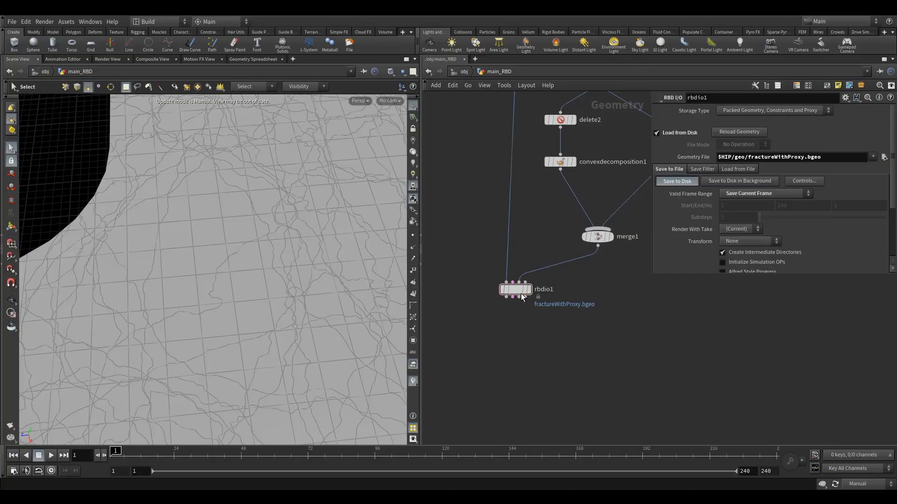
pyautogui.moveTo(562, 227); pyautogui.dragTo(538, 291, button='middle')
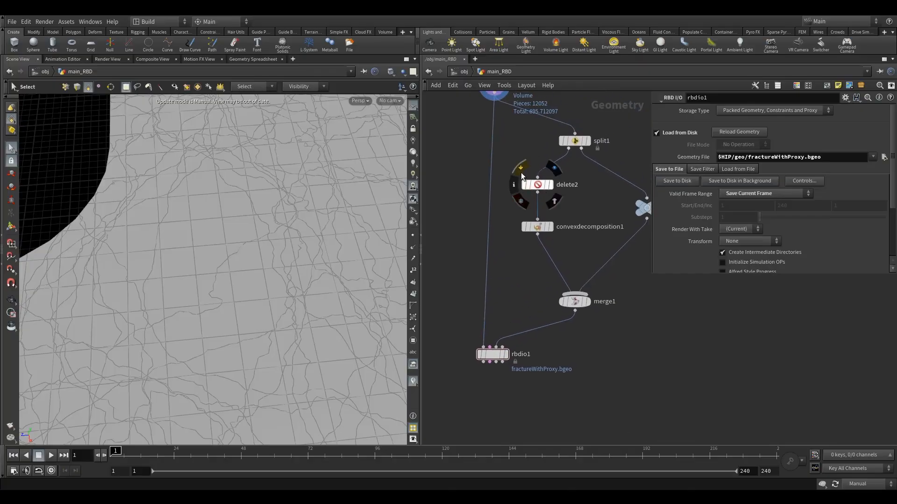
pyautogui.click(521, 176)
pyautogui.moveTo(515, 146); pyautogui.dragTo(542, 193)
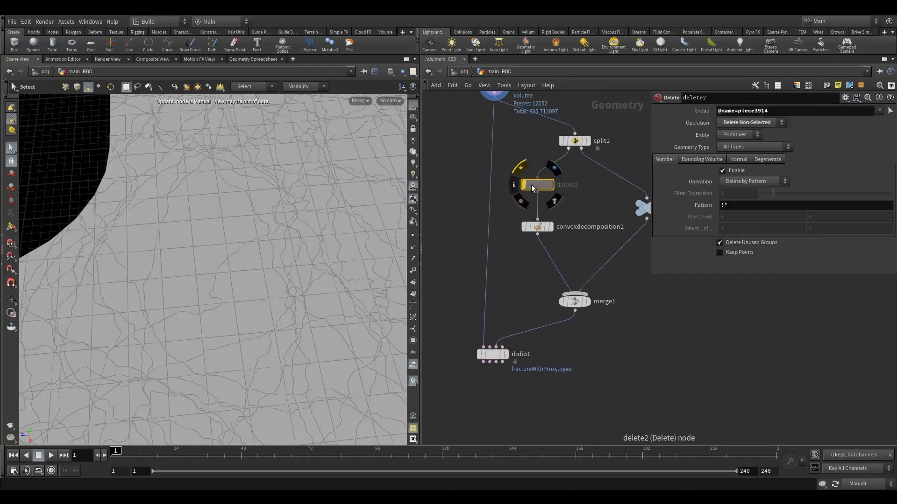
# Display the RBD I/O node and set the scene's update mode to Auto Update
pyautogui.click(505, 355)
pyautogui.moveTo(523, 378); pyautogui.dragTo(539, 354, button='middle')
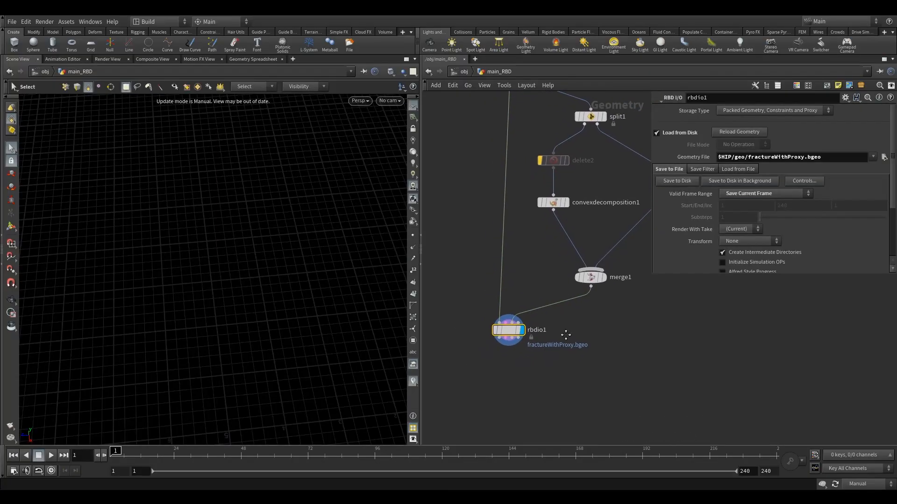
pyautogui.click(858, 484)
pyautogui.click(859, 455)
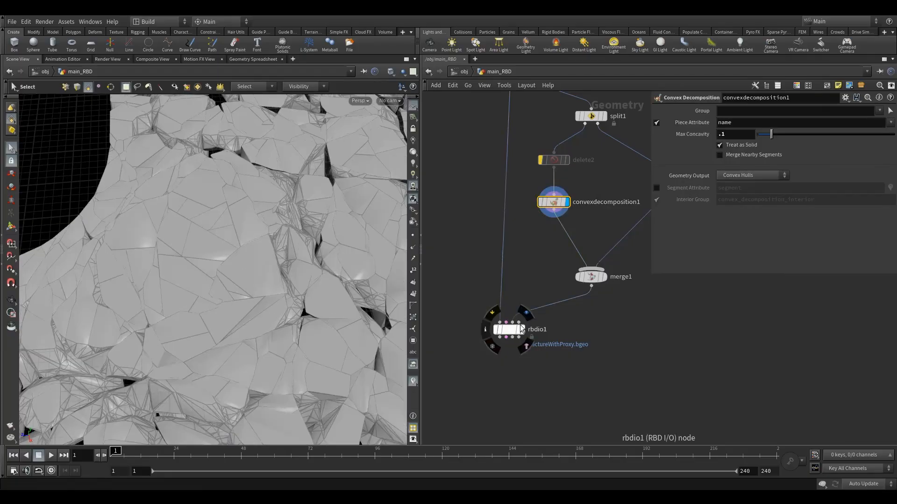
pyautogui.click(521, 326)
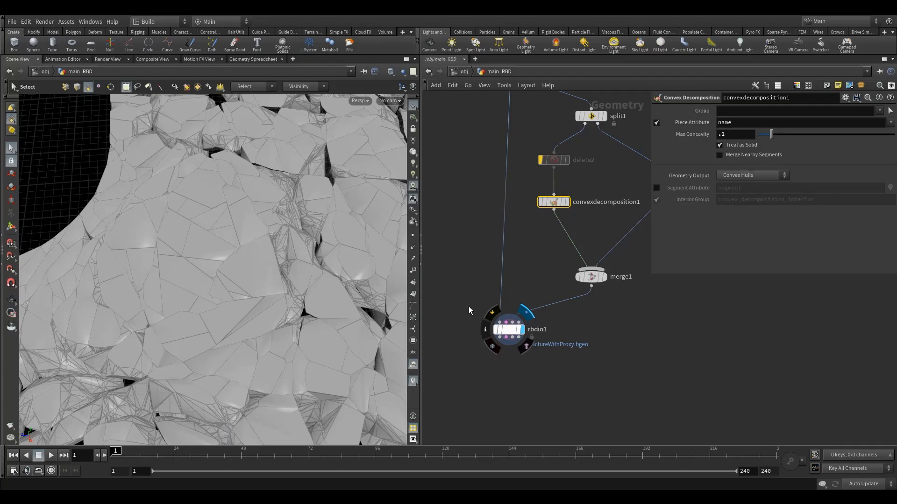